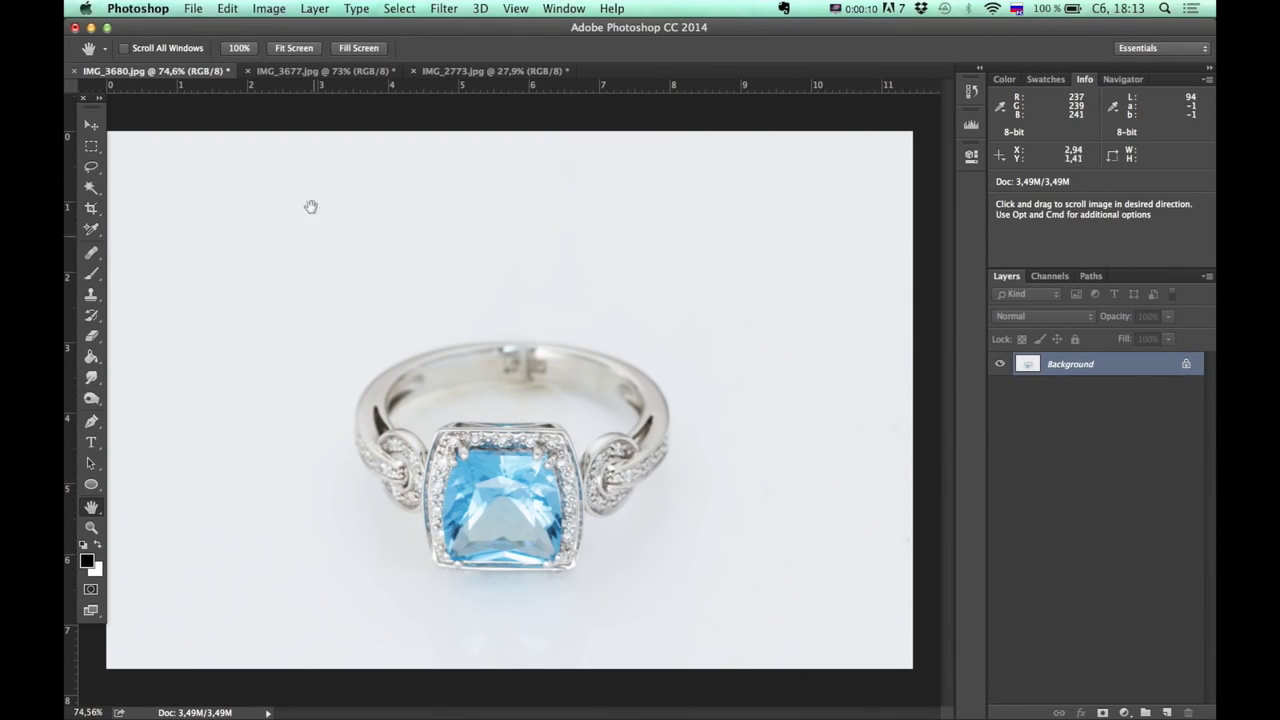
Step: Add a Hue/Saturation 1 adjustment layer above Background and switch its range from Master to Cyans
left_click(316, 10)
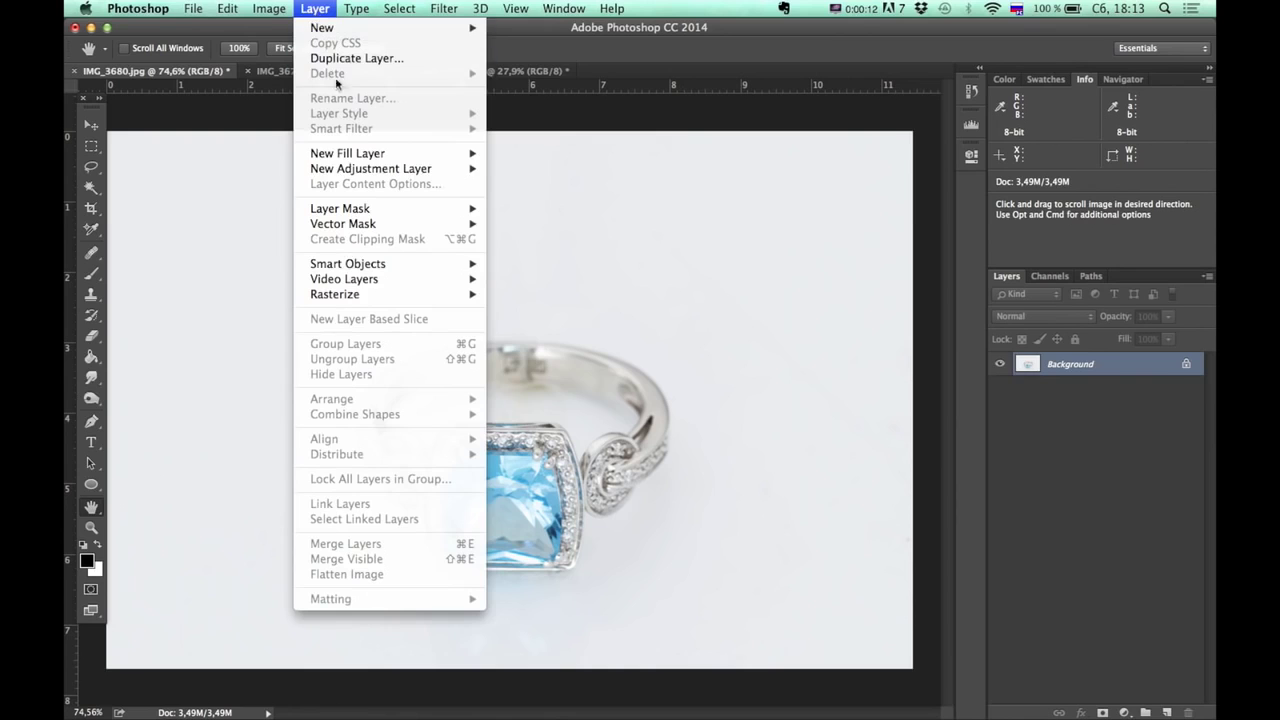
mouse_move(384, 175)
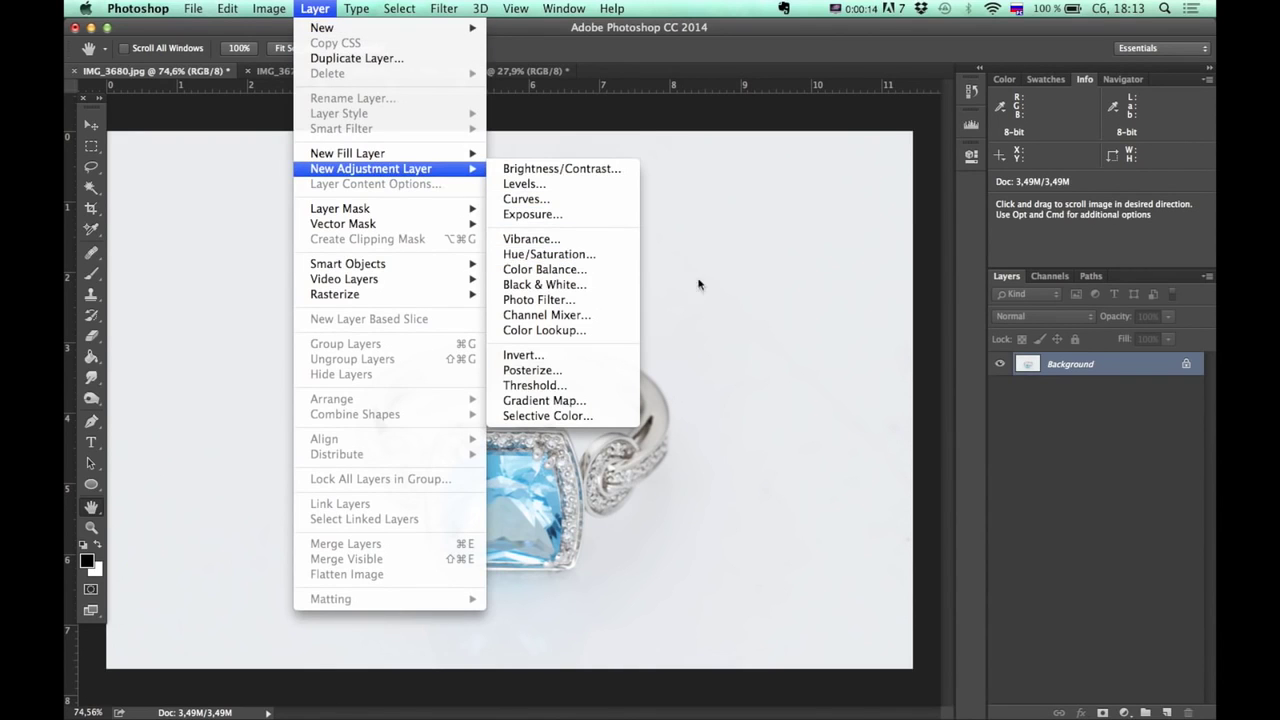
left_click(1086, 536)
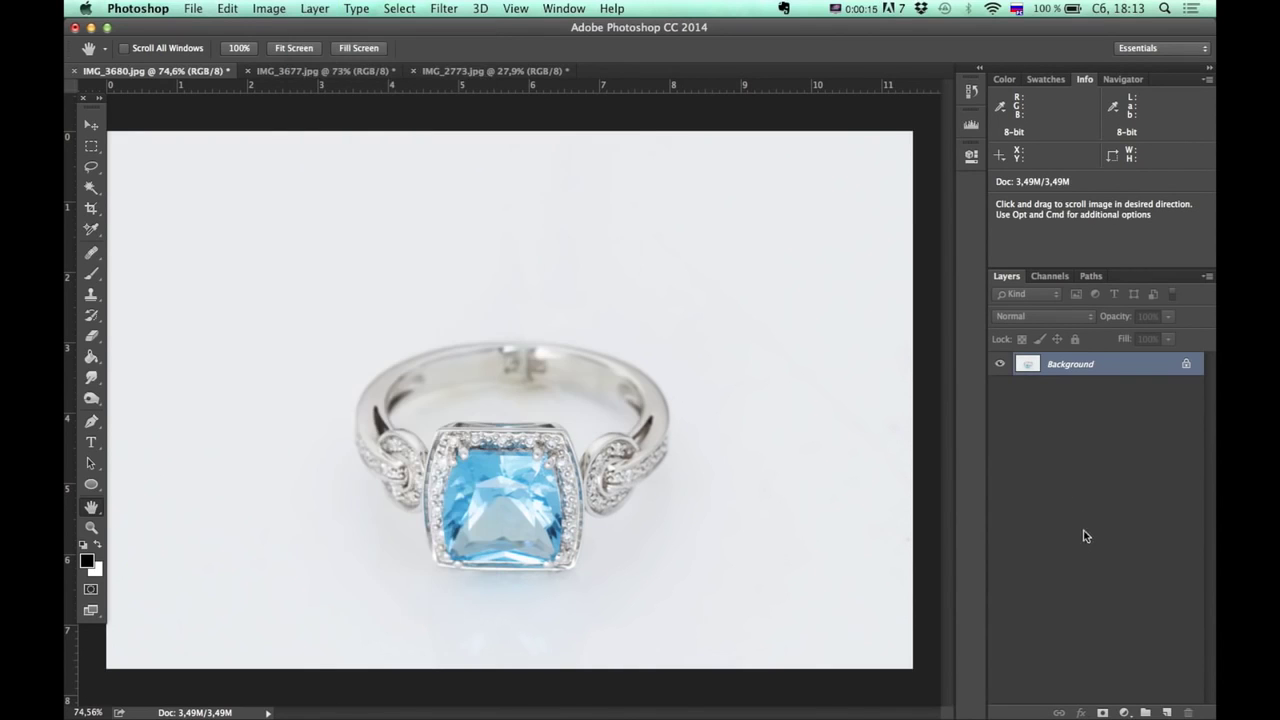
left_click(1124, 712)
left_click(1125, 562)
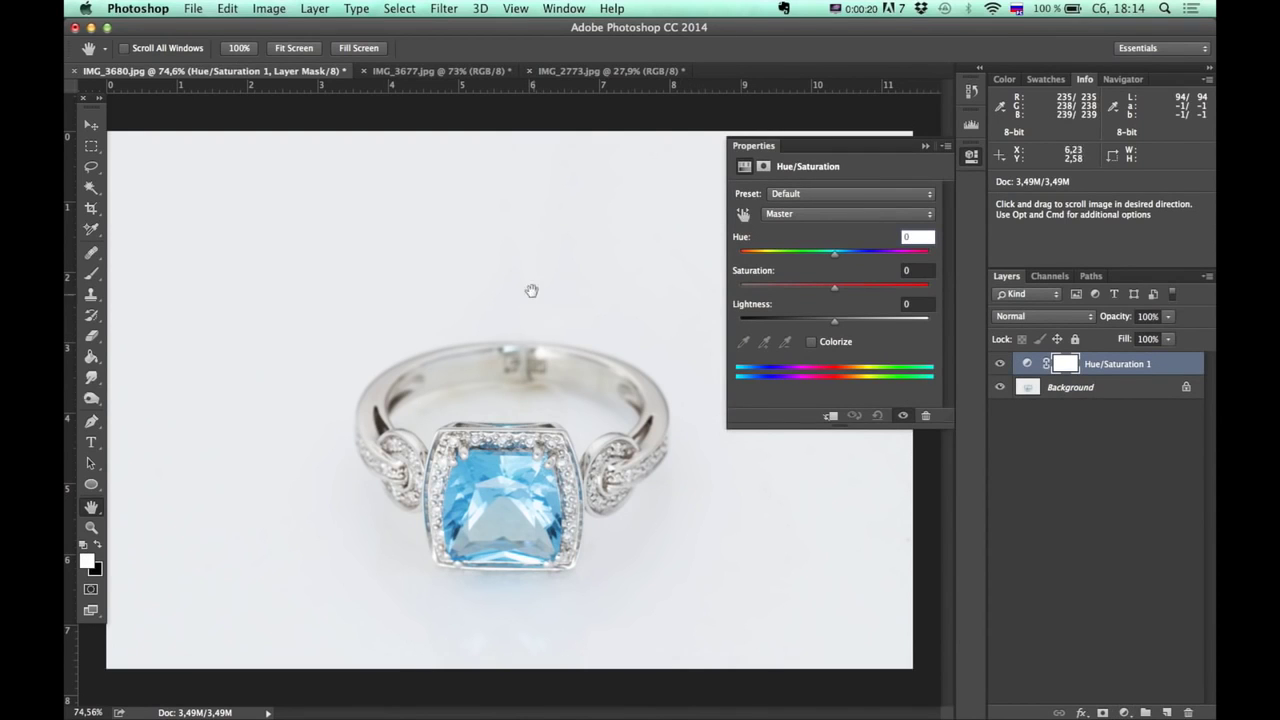
left_click(825, 214)
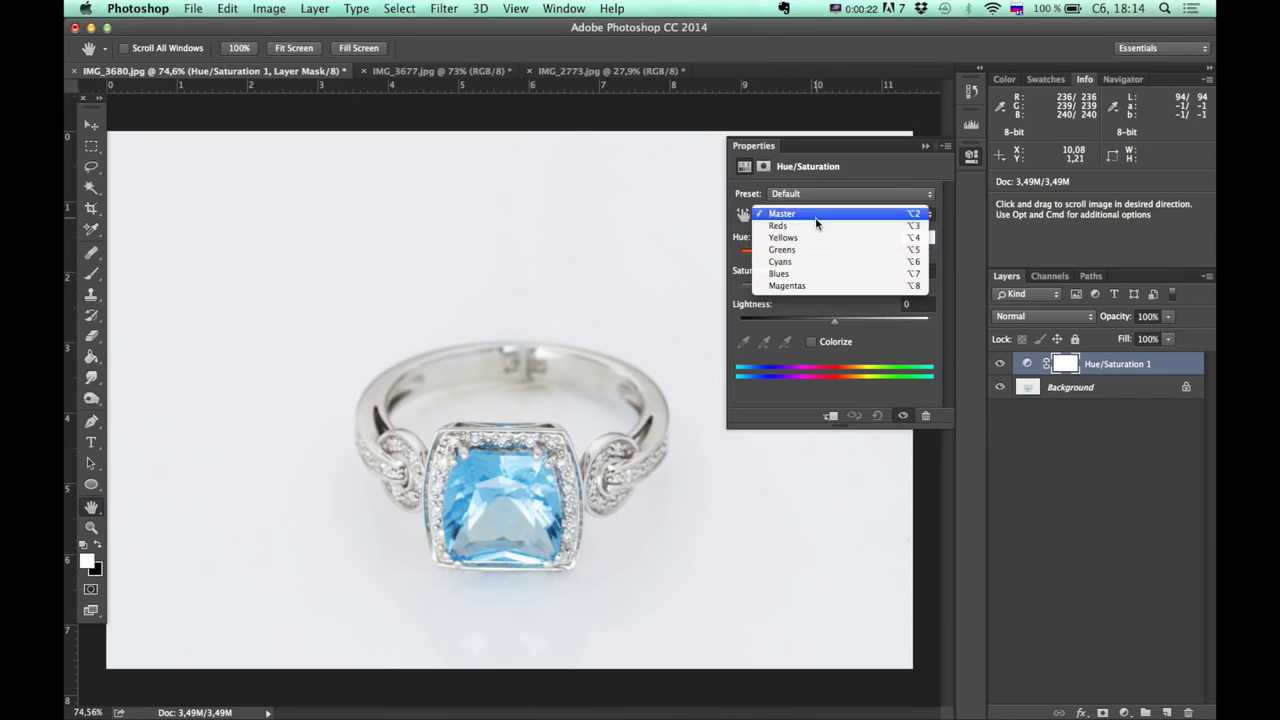
left_click(807, 263)
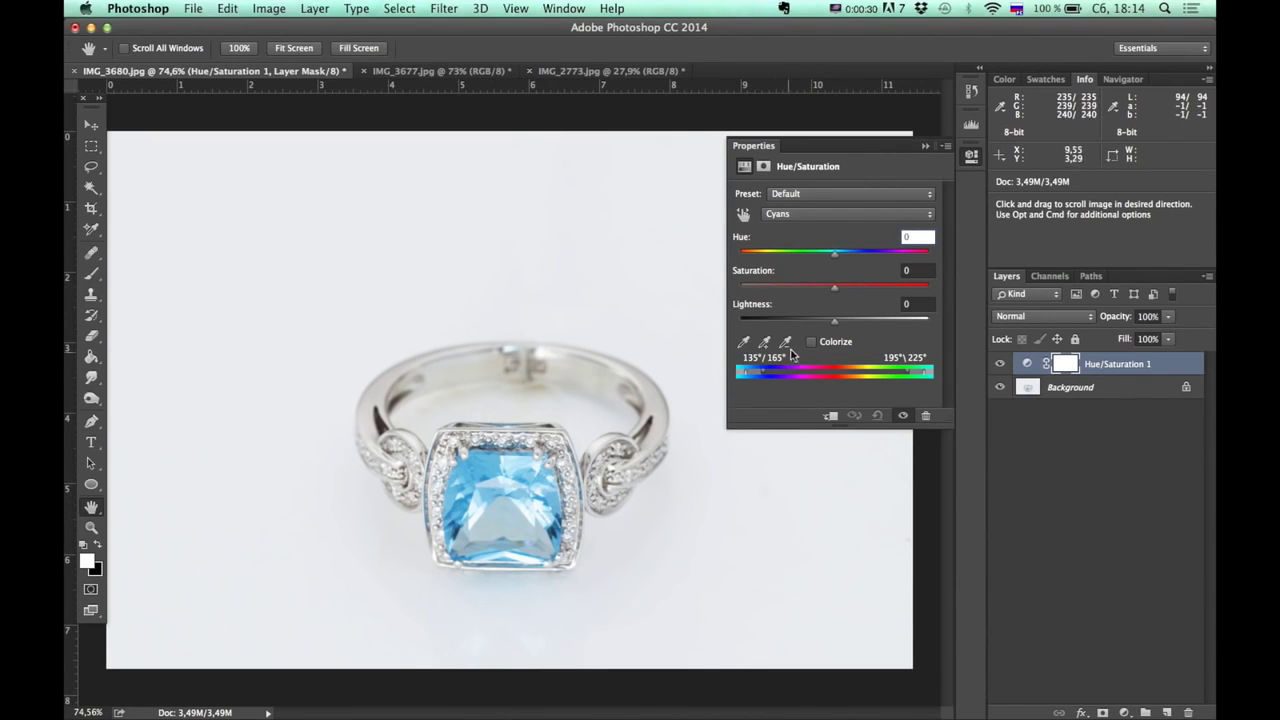
Step: Set the Cyans hue to -85, turning the blue gem green, and view the ring at 100%
left_click_drag(830, 256, 780, 268)
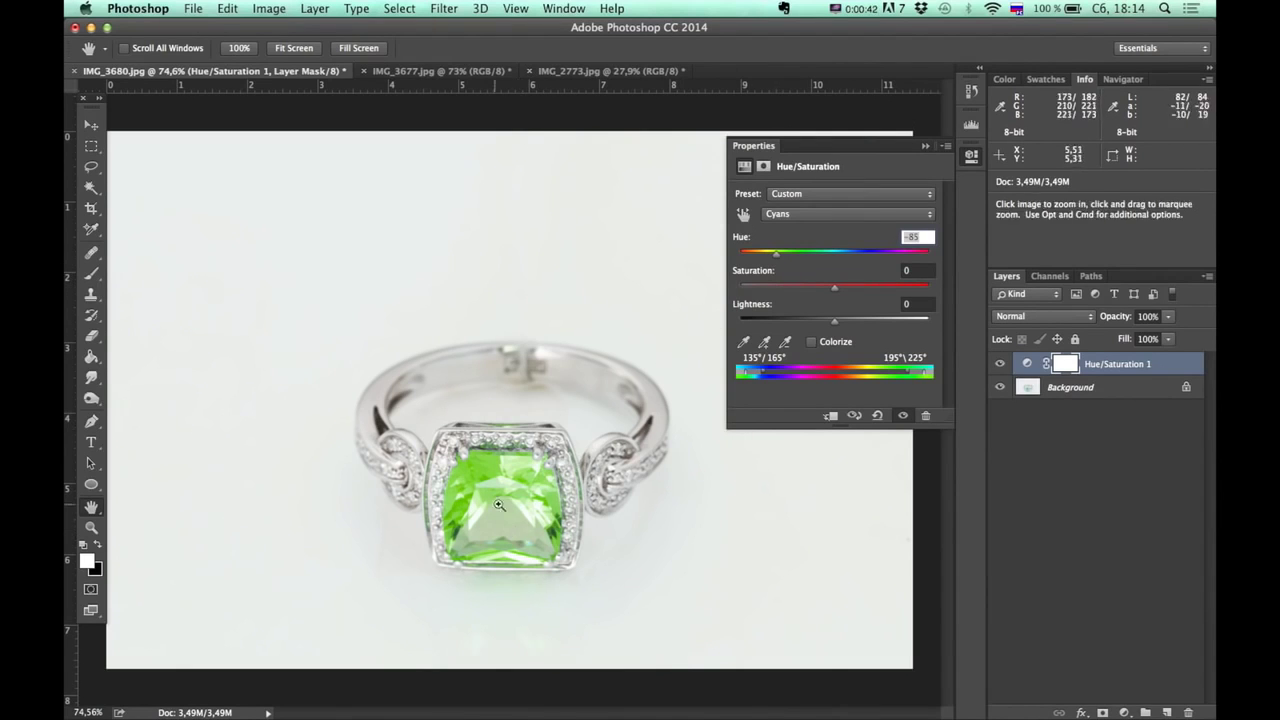
left_click(522, 537, "super")
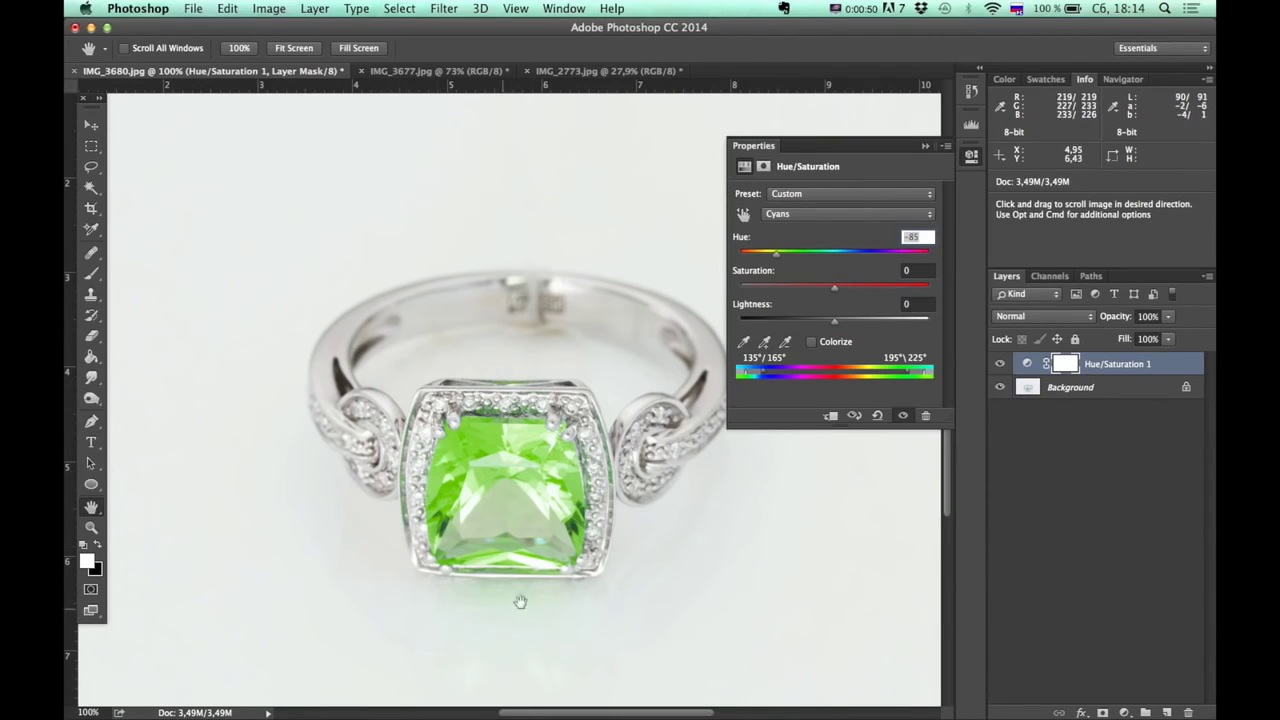
left_click_drag(545, 594, 526, 536)
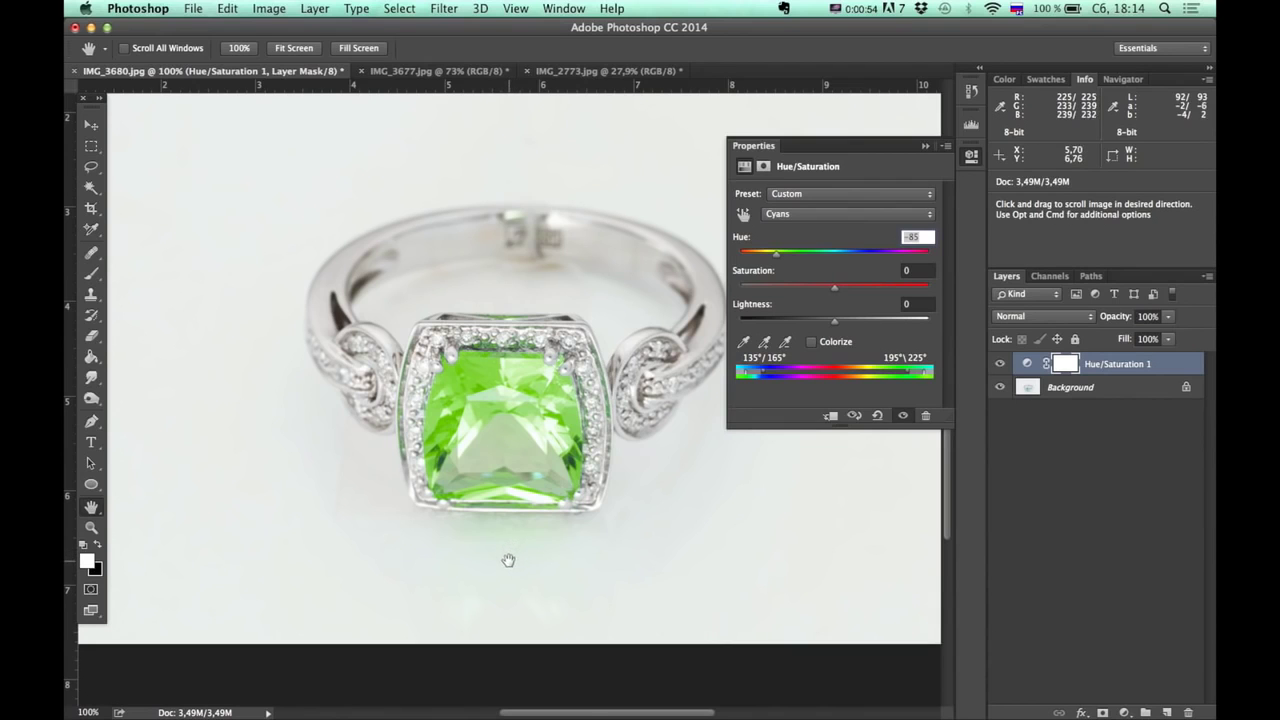
Step: Toggle the adjustment layer off and on to compare, then close Properties and fit the photo
left_click(1000, 365)
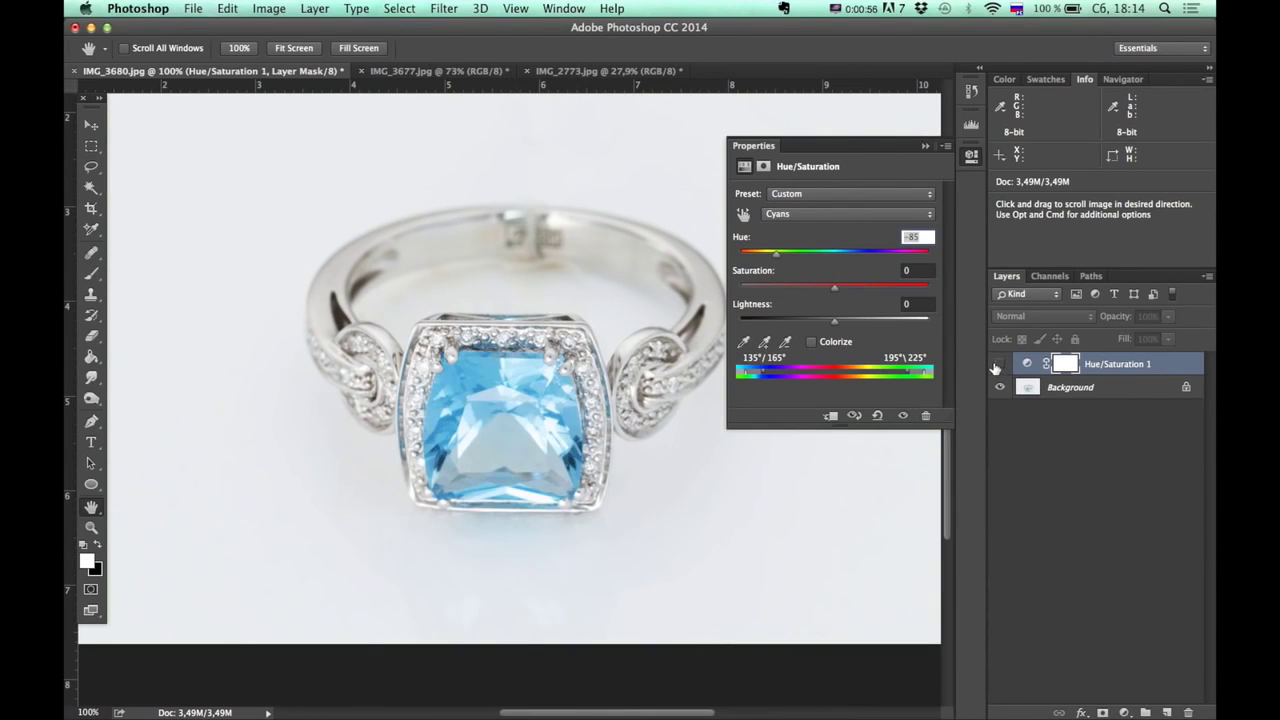
left_click(999, 366)
left_click(999, 366)
left_click(999, 366)
left_click(970, 156)
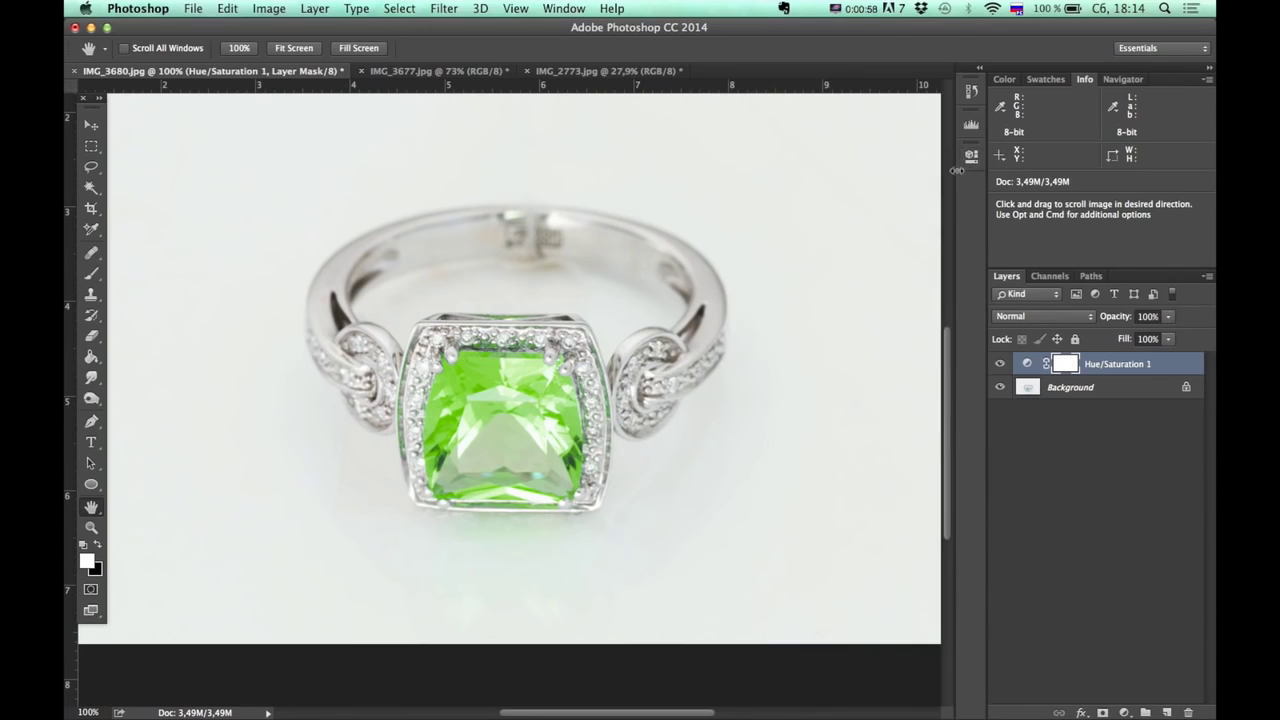
key("super+0")
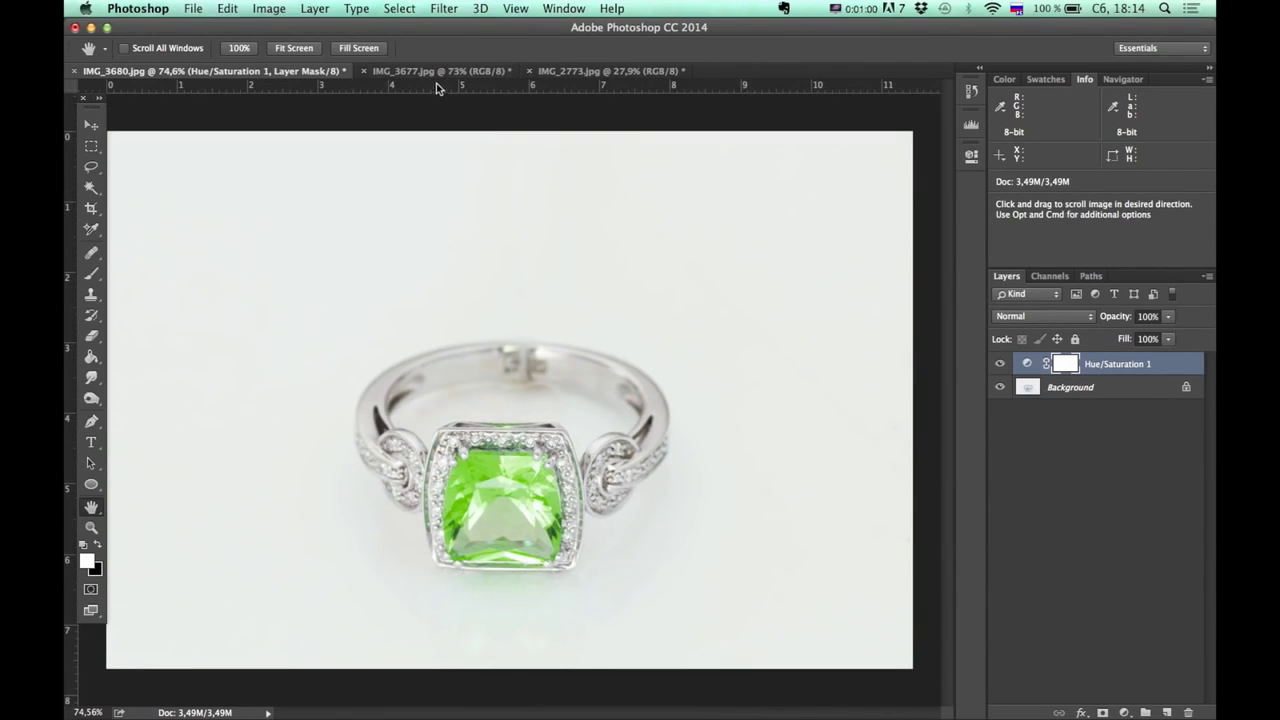
Step: On IMG_3677, add a Hue/Saturation adjustment layer limited to the Cyans range
left_click(439, 72)
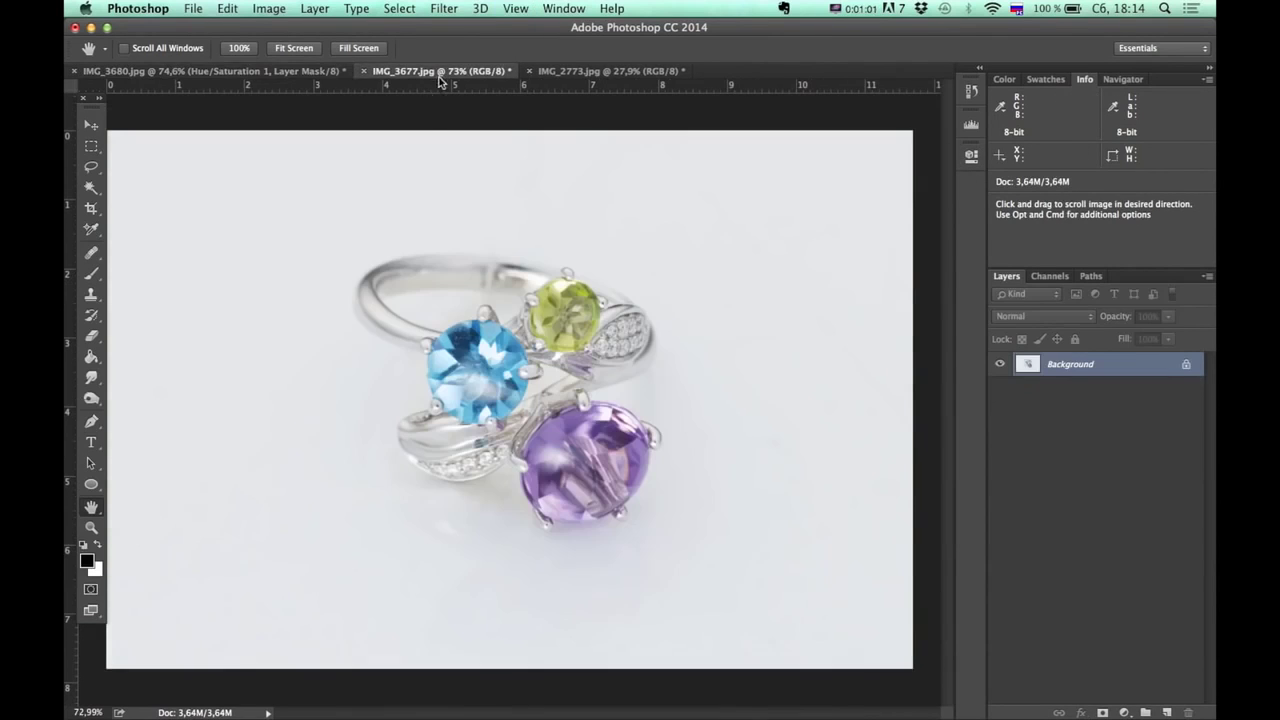
left_click(1124, 712)
left_click(1110, 557)
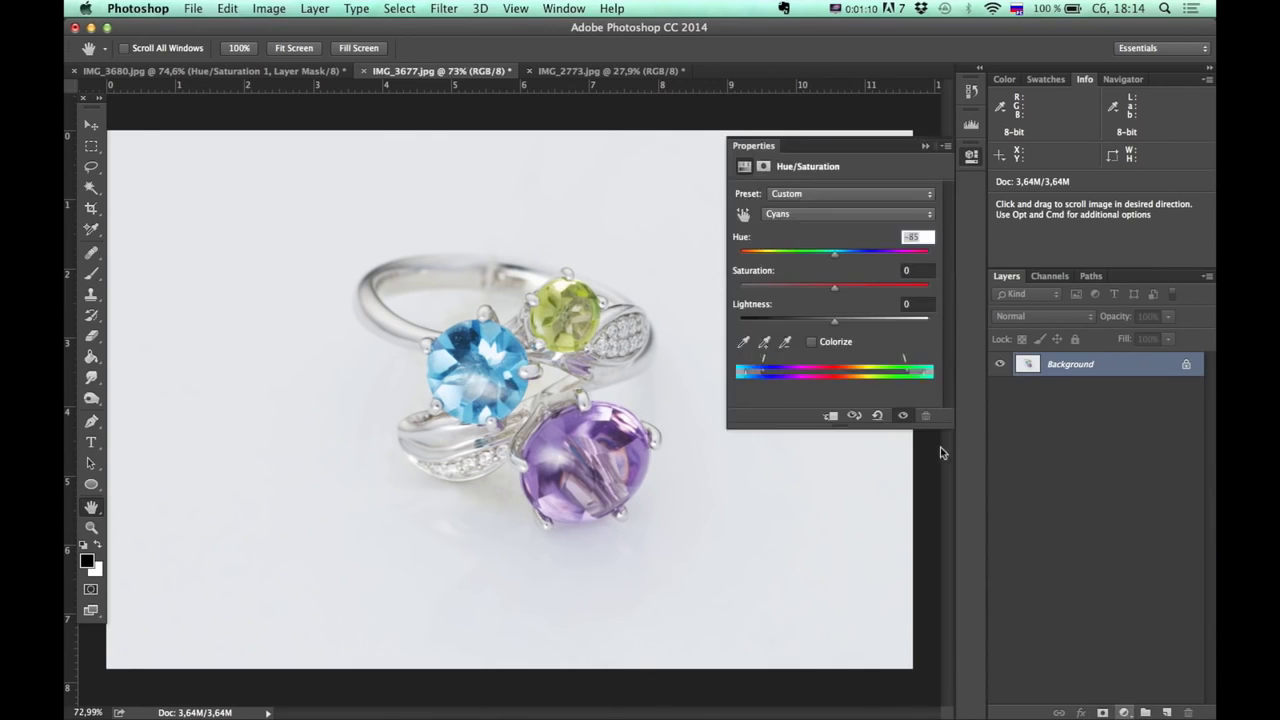
left_click(793, 213)
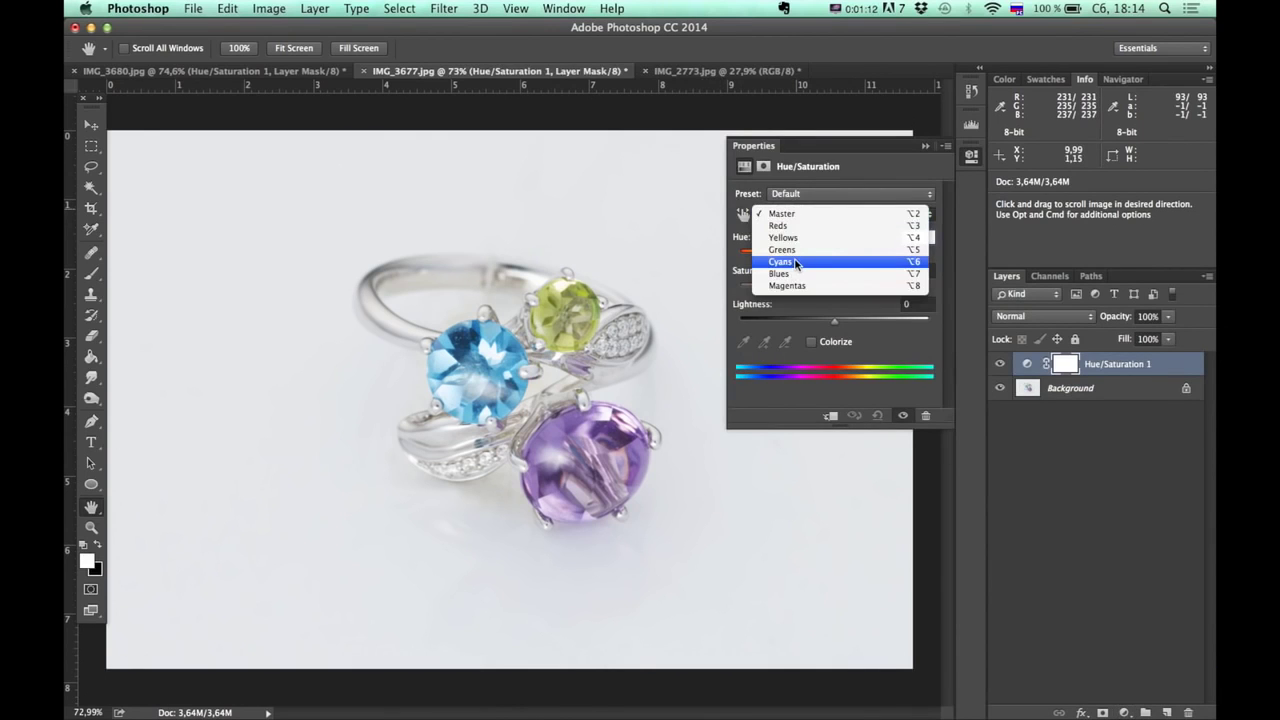
left_click(796, 262)
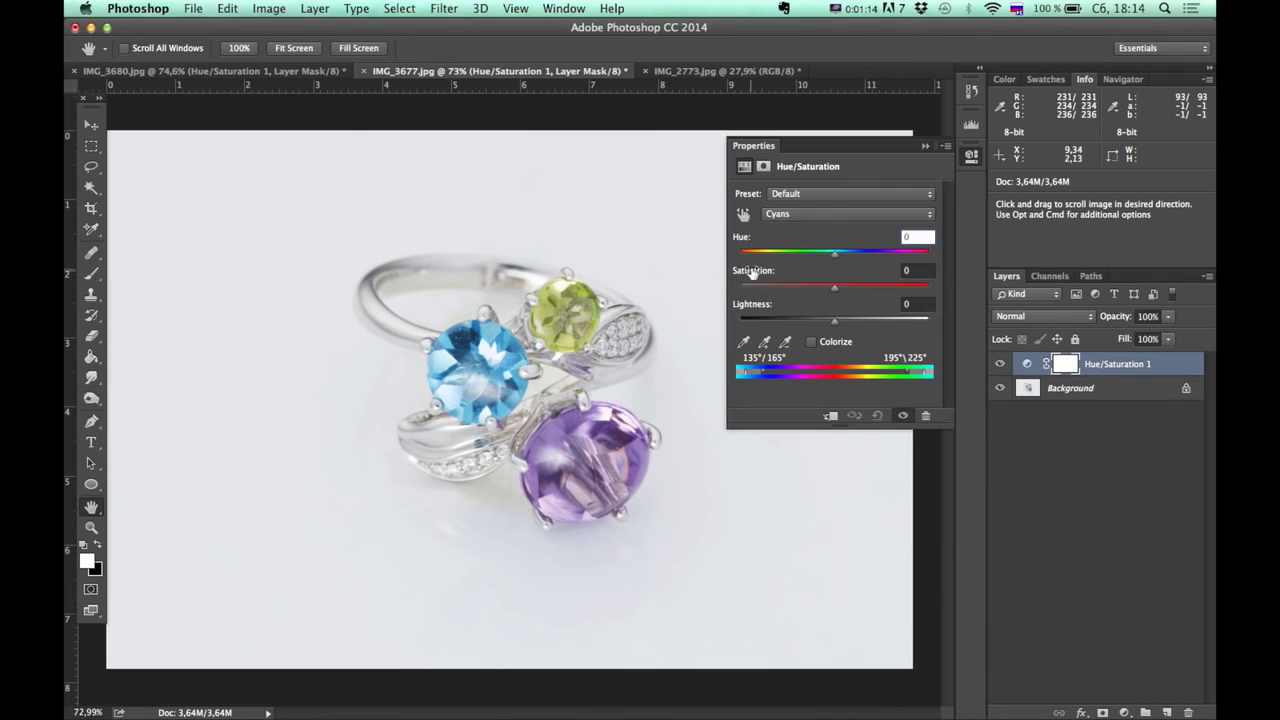
Step: Set Cyans hue +81, saturation -29 and lightness +10 so the blue gem turns soft violet
left_click_drag(835, 258, 891, 265)
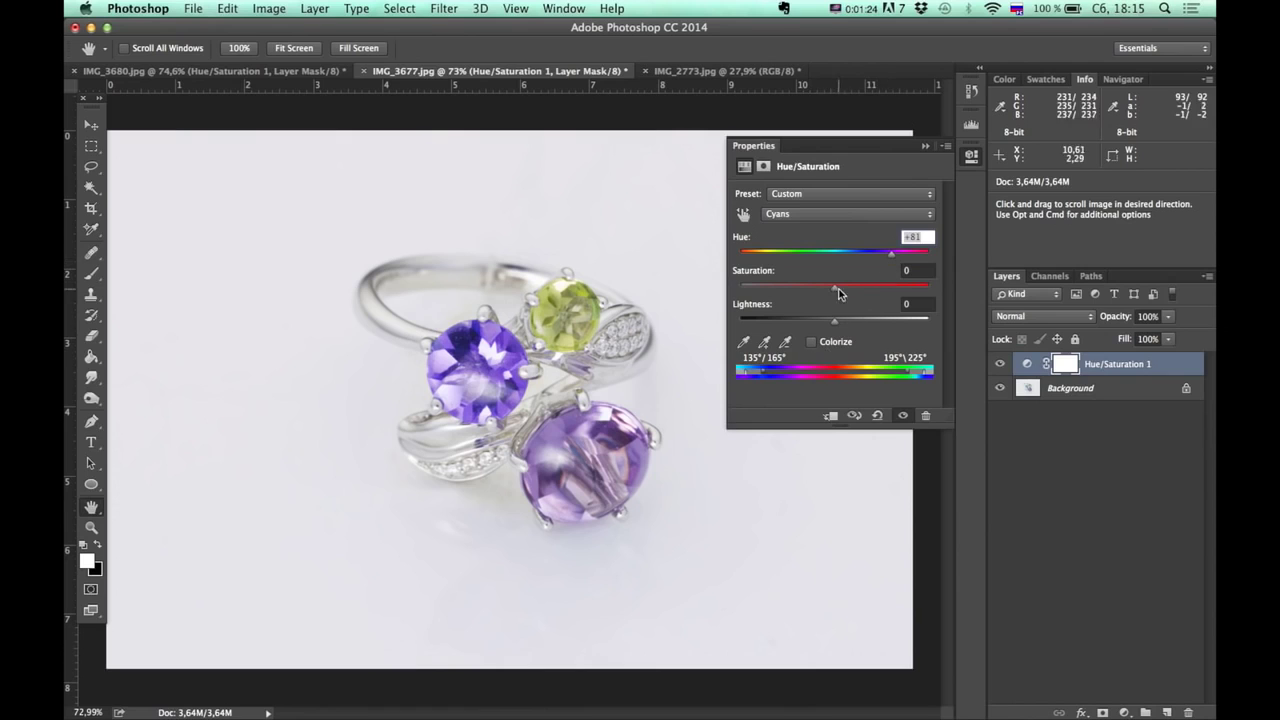
left_click_drag(838, 294, 816, 296)
left_click_drag(836, 318, 853, 319)
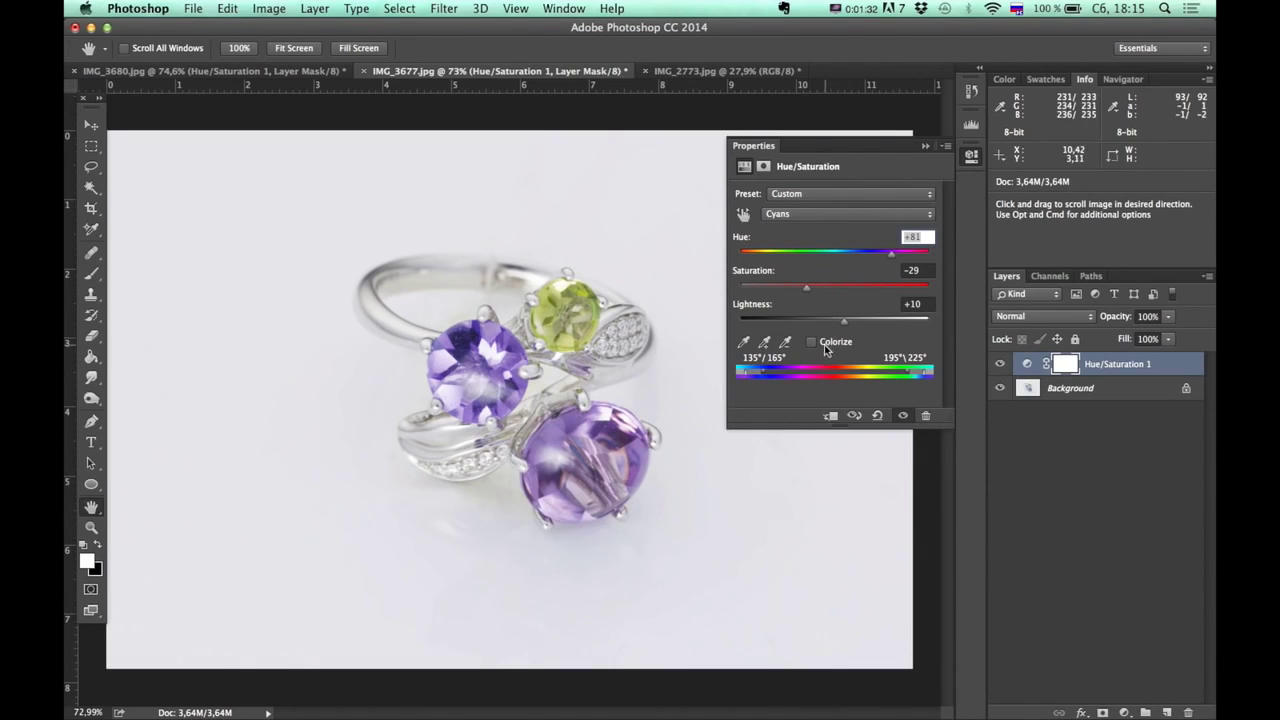
Step: Add a second Hue/Saturation layer and target Yellows by sampling the yellow-green gem with the targeted hand
left_click(765, 341)
left_click(970, 157)
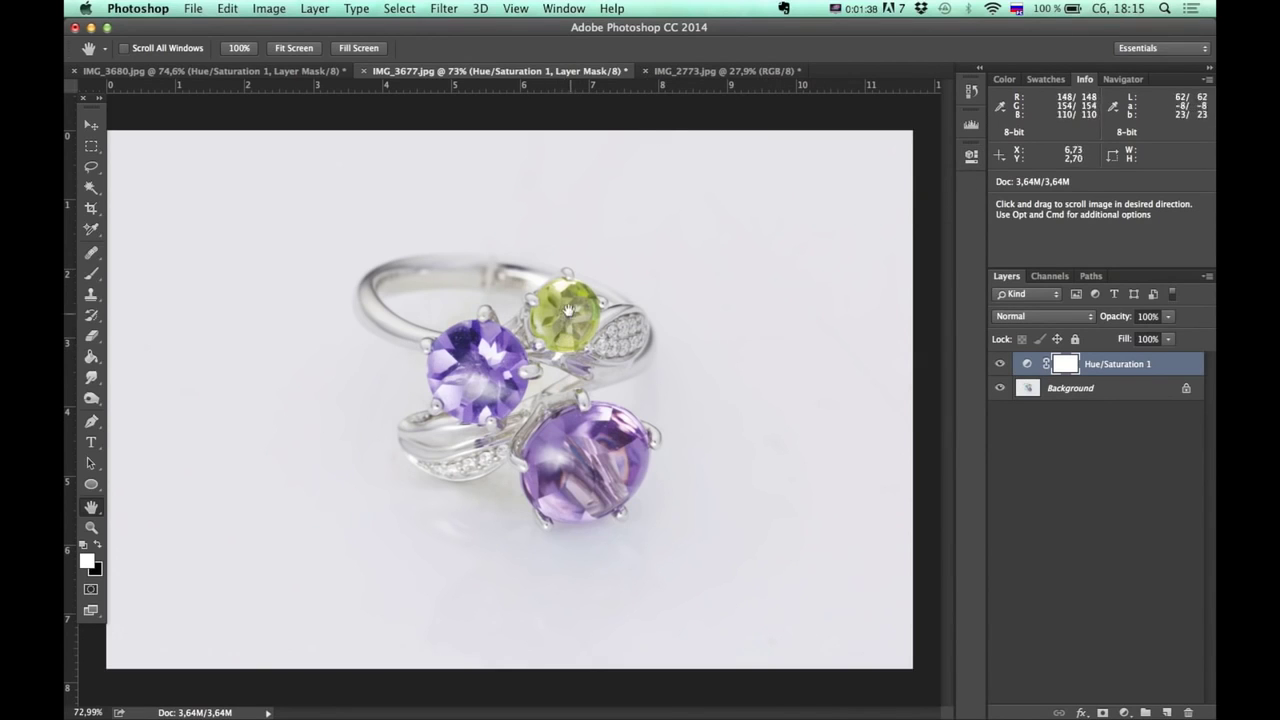
left_click(1124, 711)
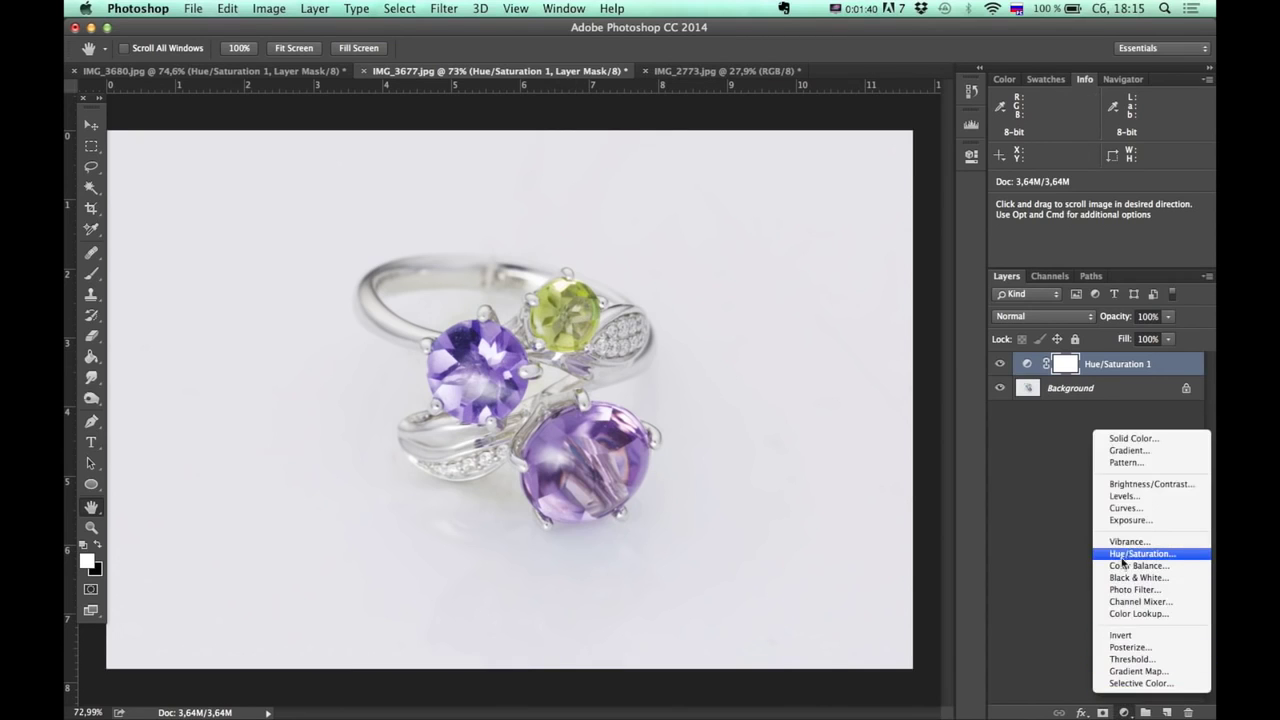
left_click(1126, 554)
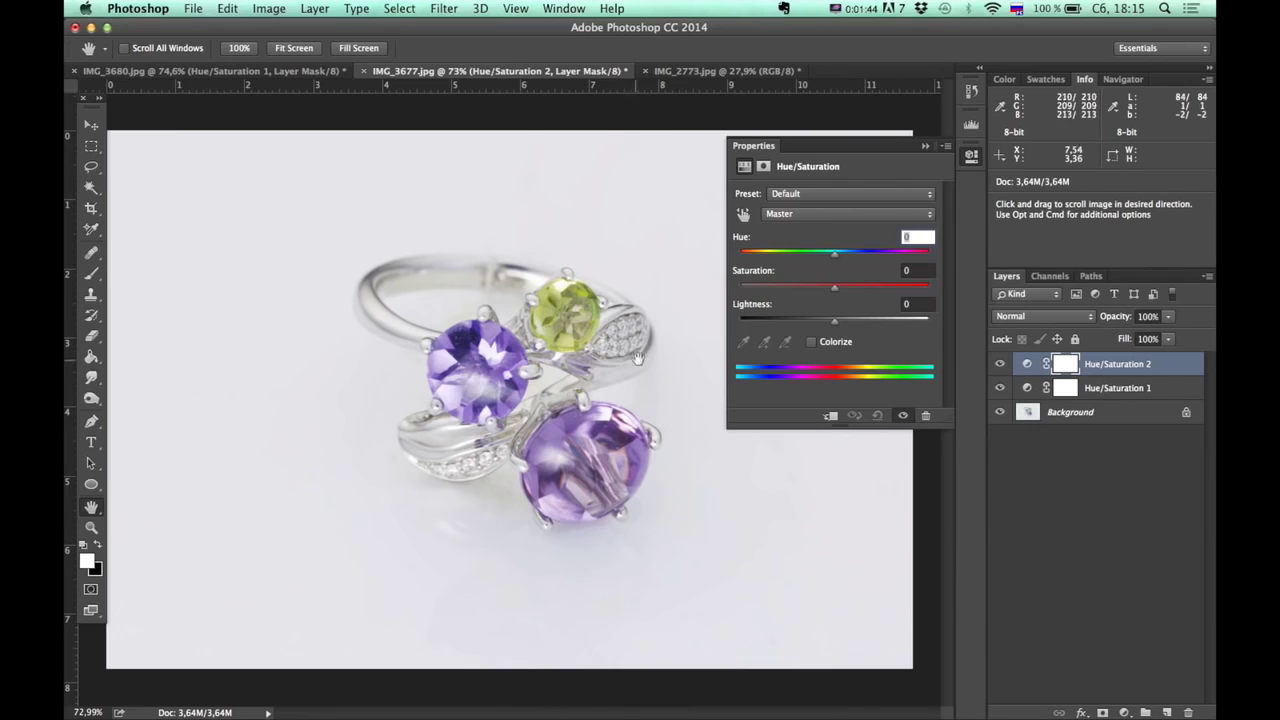
left_click(742, 215)
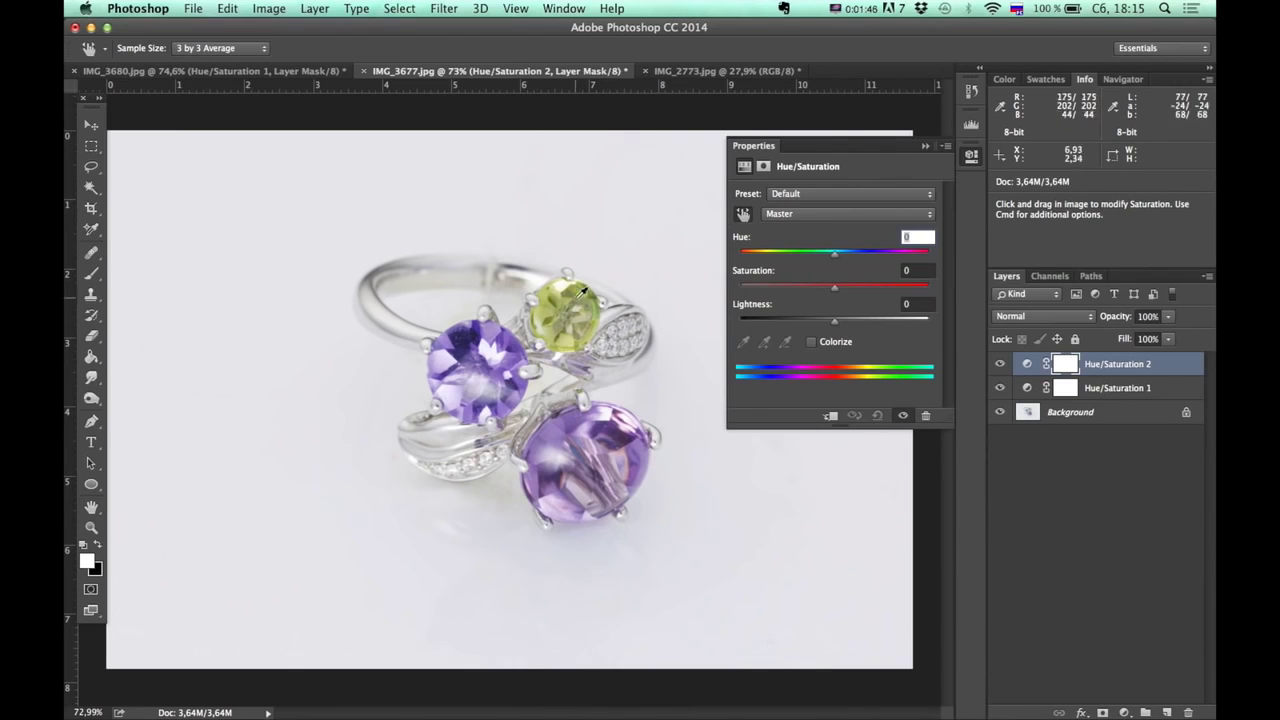
left_click(547, 313)
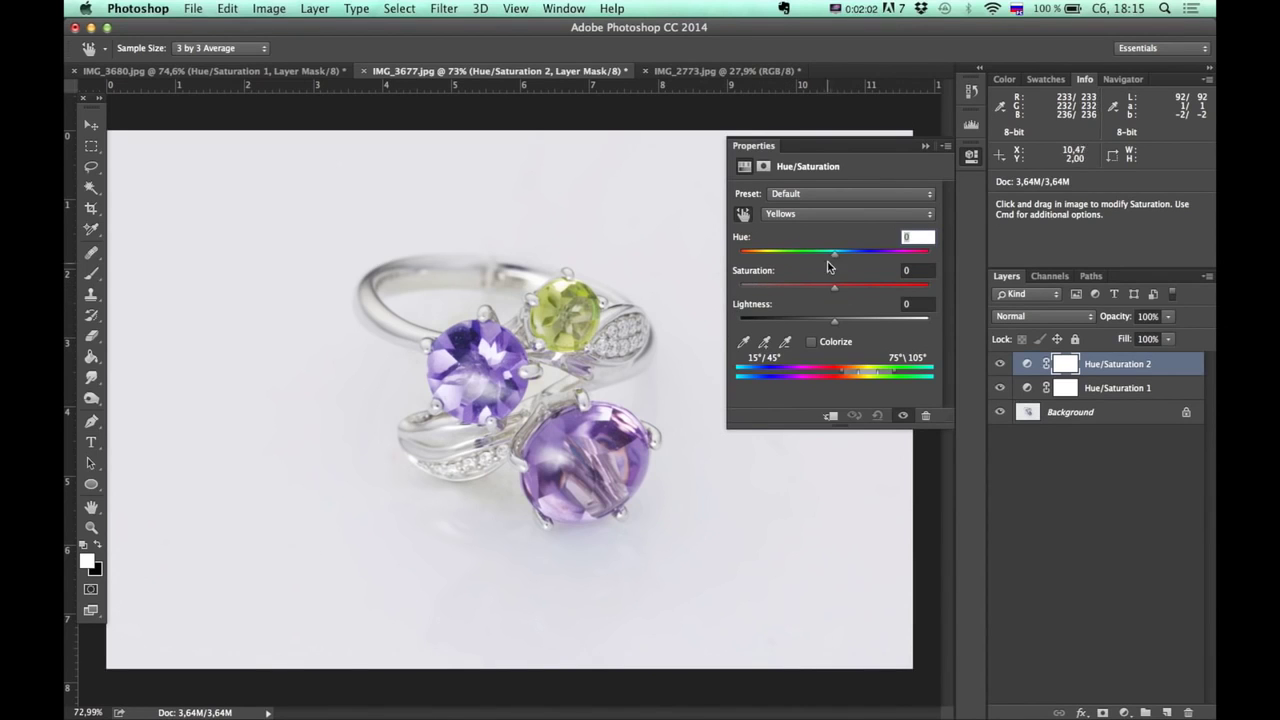
Step: Shift the Yellows hue to -157 to turn the small gem purple, then zoom in on it
left_click_drag(833, 254, 752, 261)
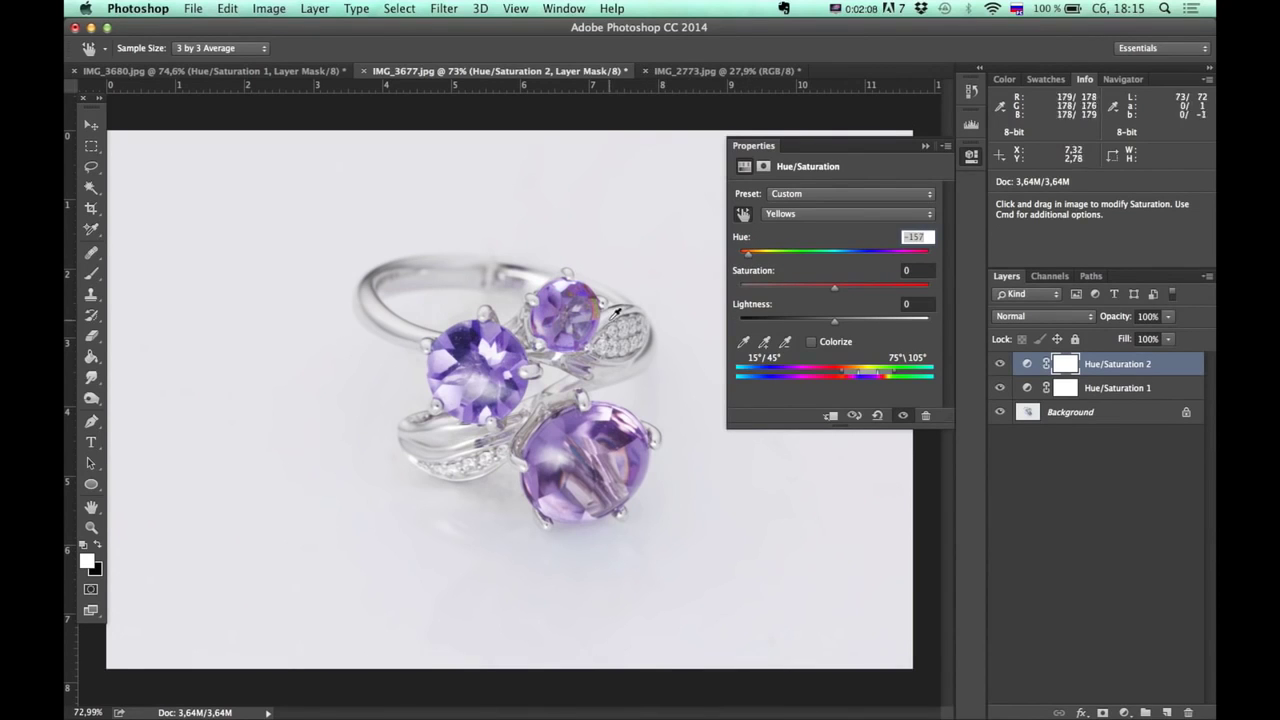
key("space")
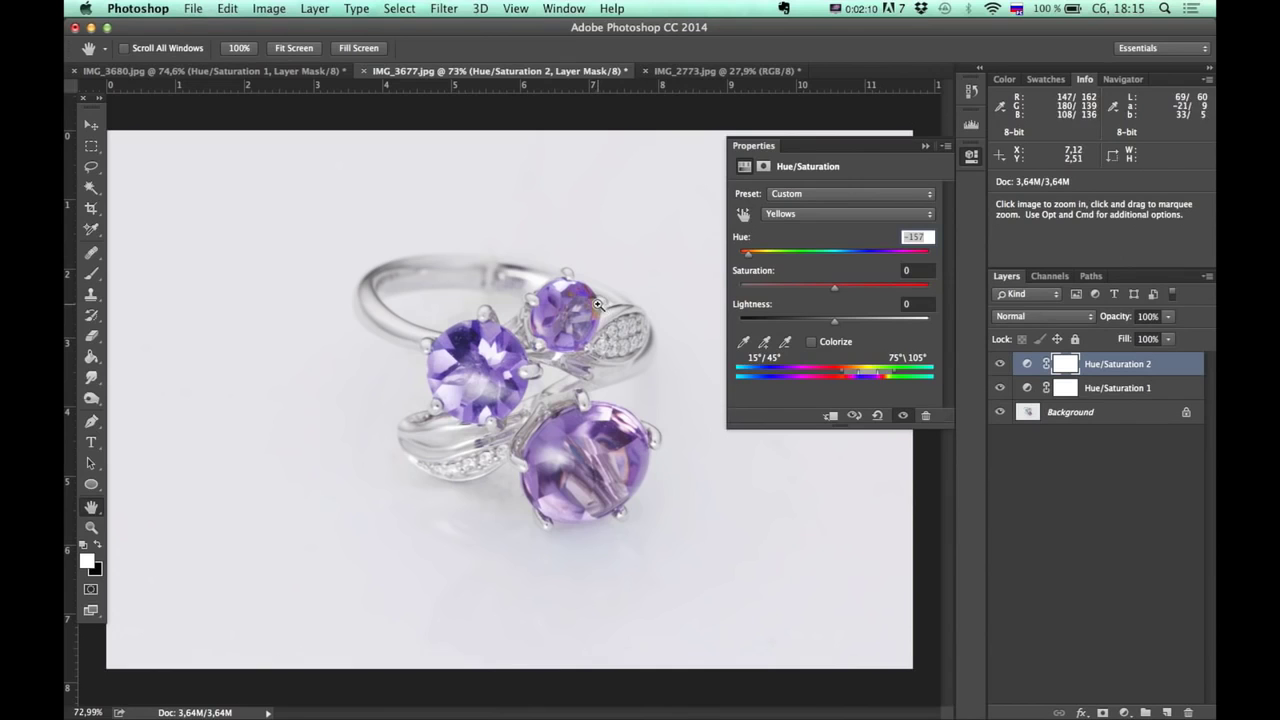
left_click_drag(597, 304, 539, 314)
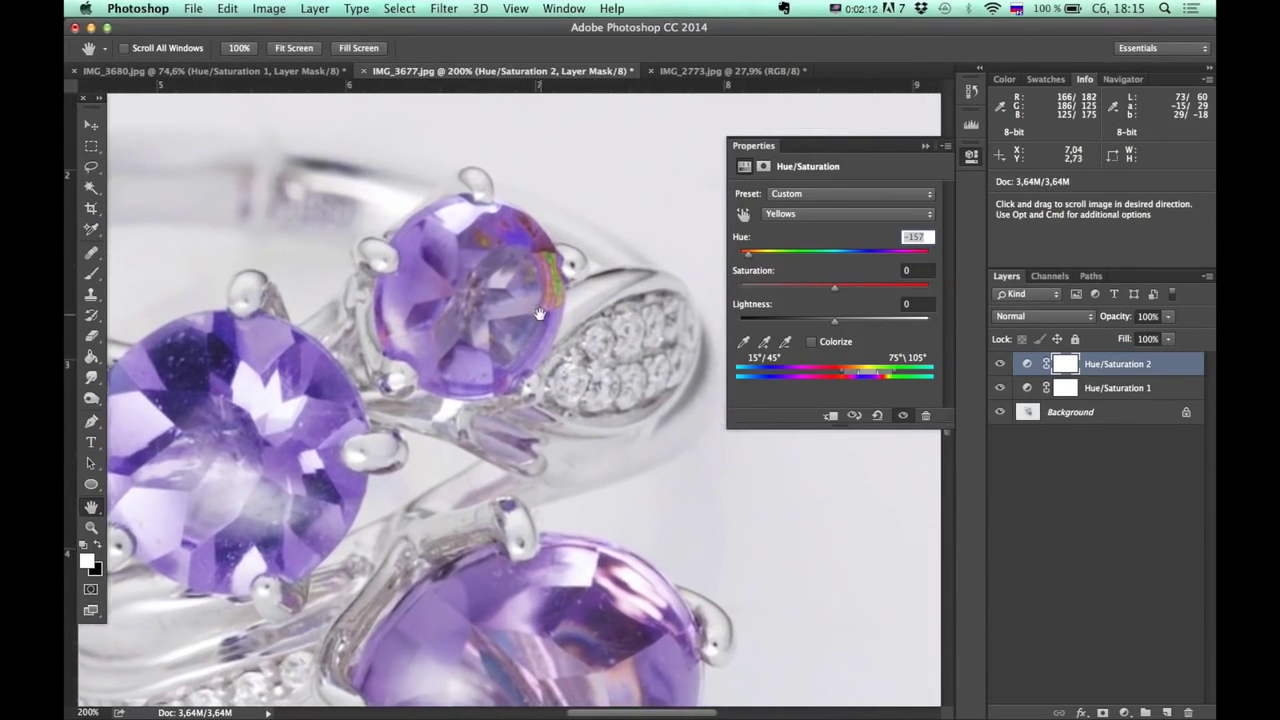
scroll(539, 314, "right", 2)
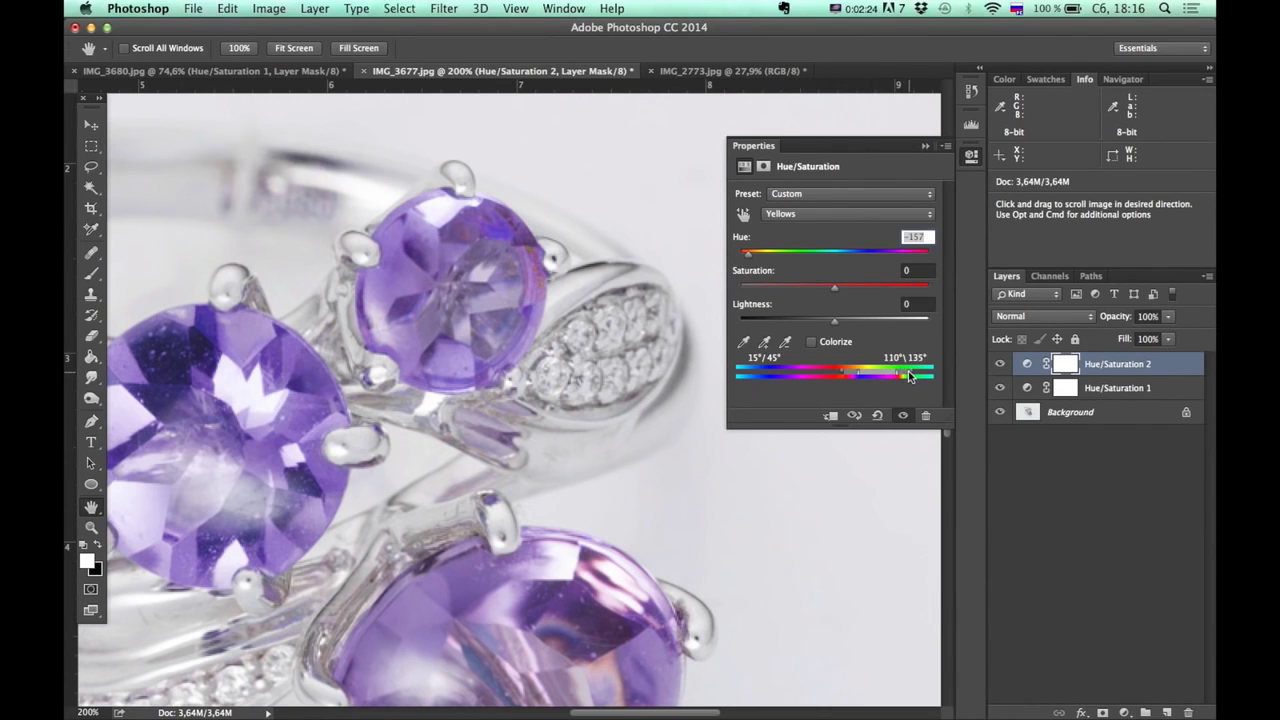
Step: Adjust the Yellows range handles to 119°/159° to clear the small gem's green fringe
left_click_drag(909, 375, 911, 375)
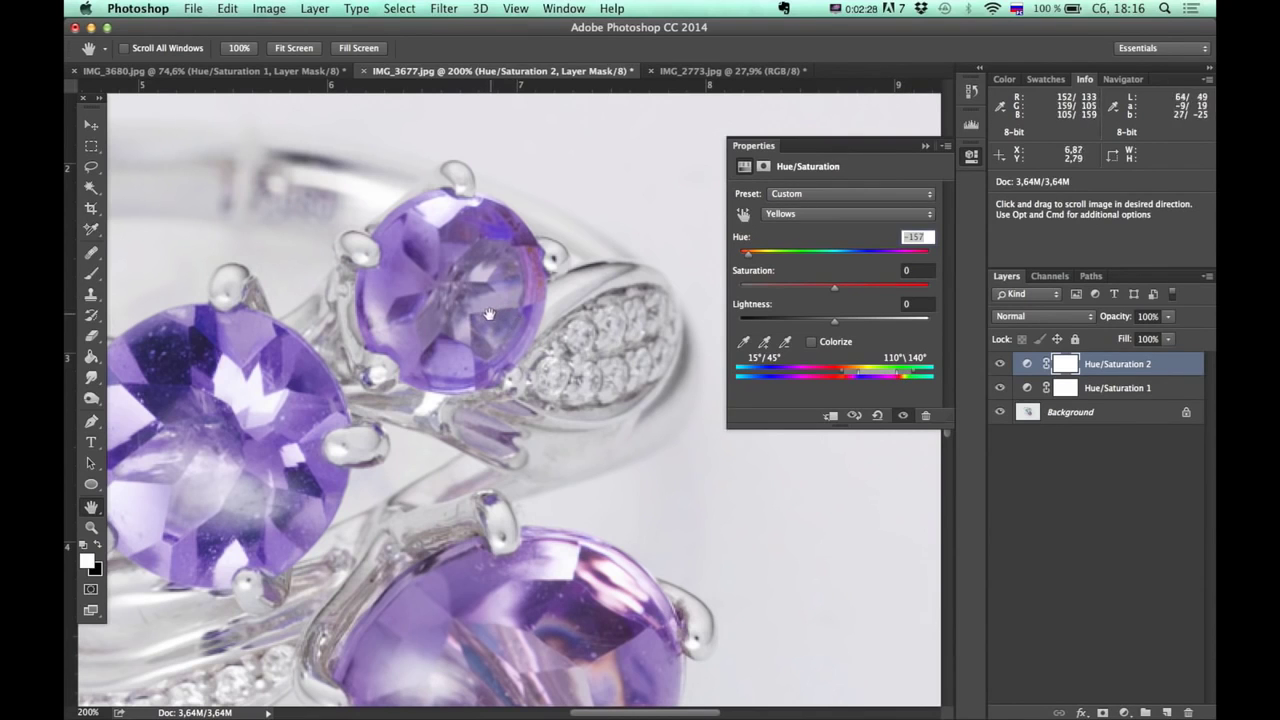
mouse_move(903, 376)
left_mouse_down()
mouse_move(881, 377)
mouse_move(916, 378)
mouse_move(900, 378)
left_mouse_up()
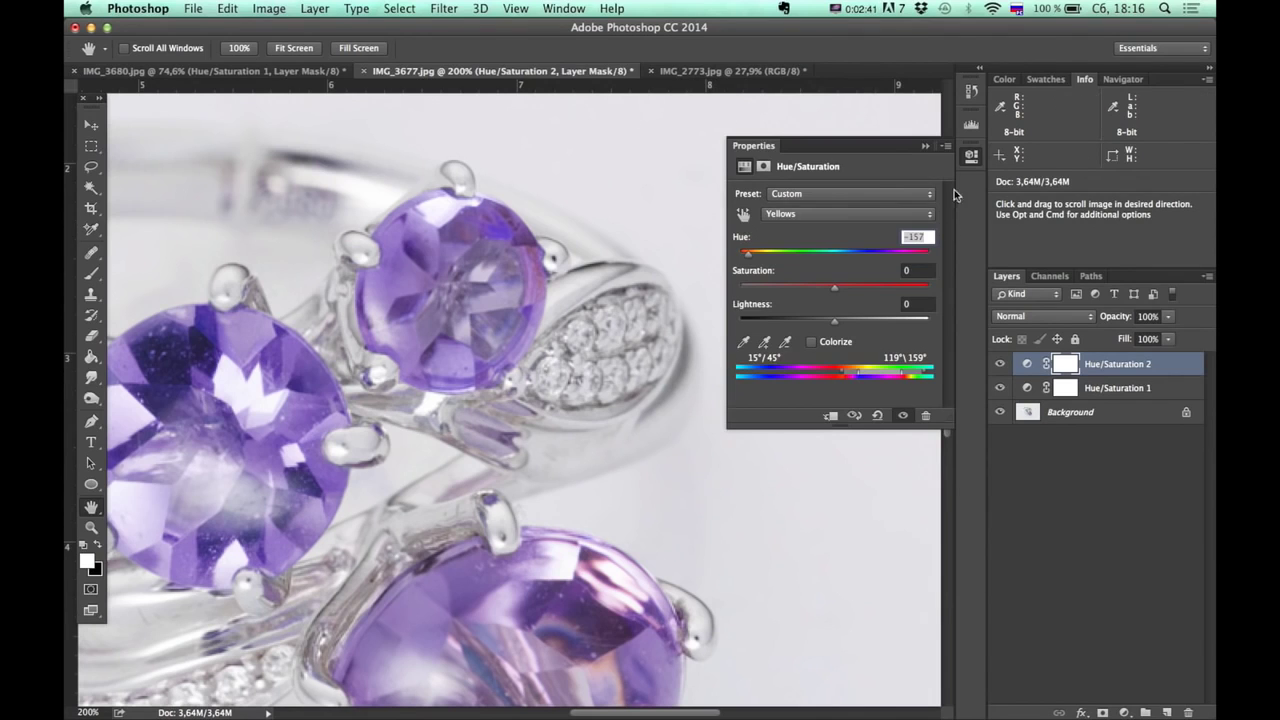
left_click(971, 158)
key("super+0")
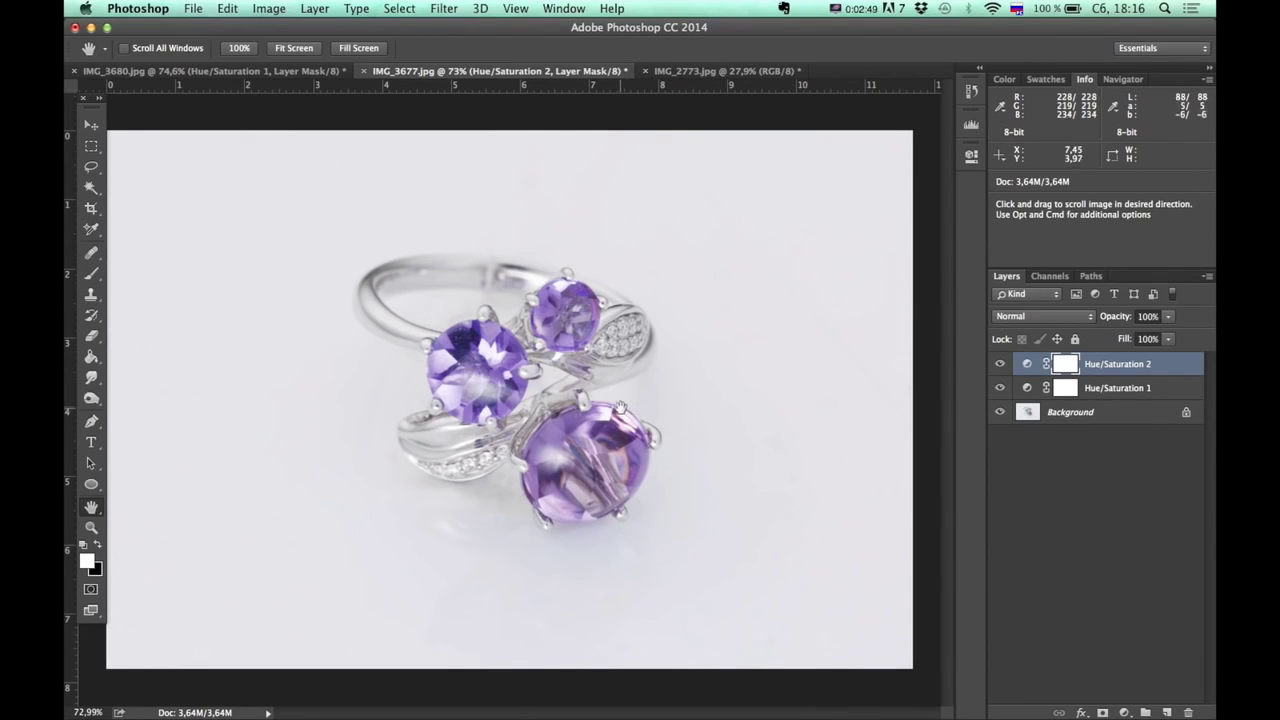
Step: Group both Hue/Saturation layers into Group 1 and give it a black hide-all mask
left_click(1140, 389, "shift")
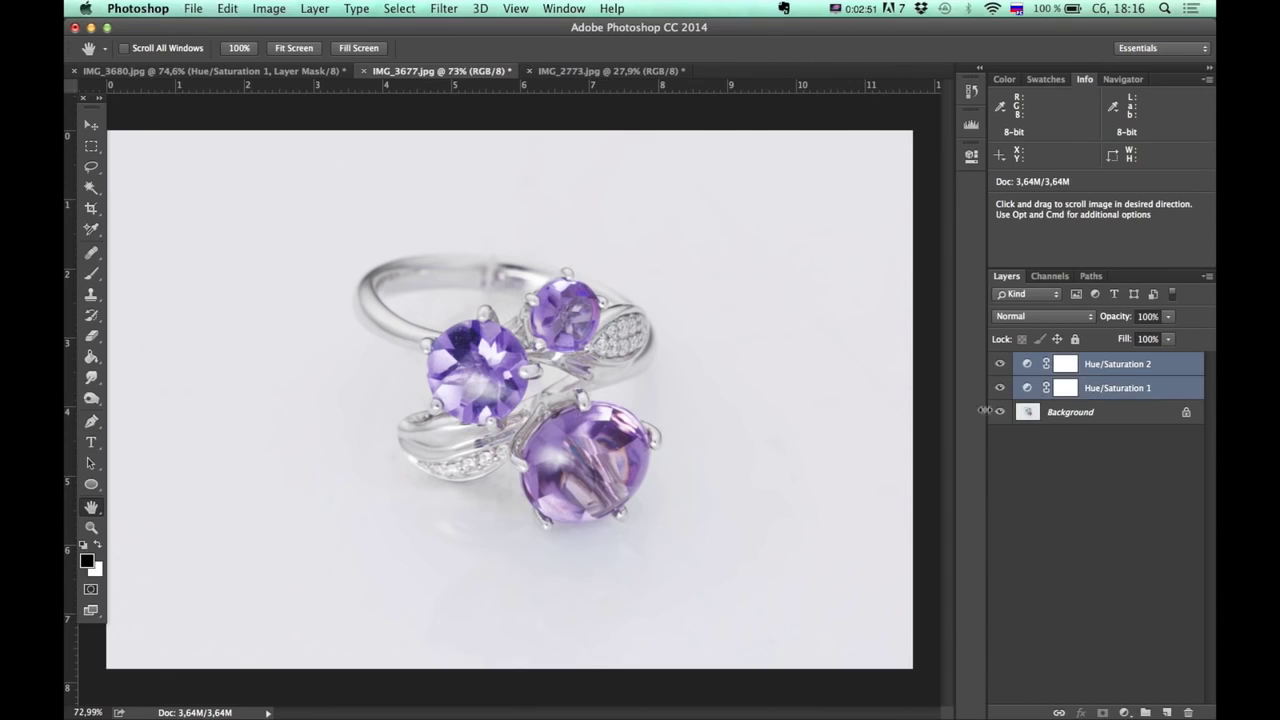
key("super+g")
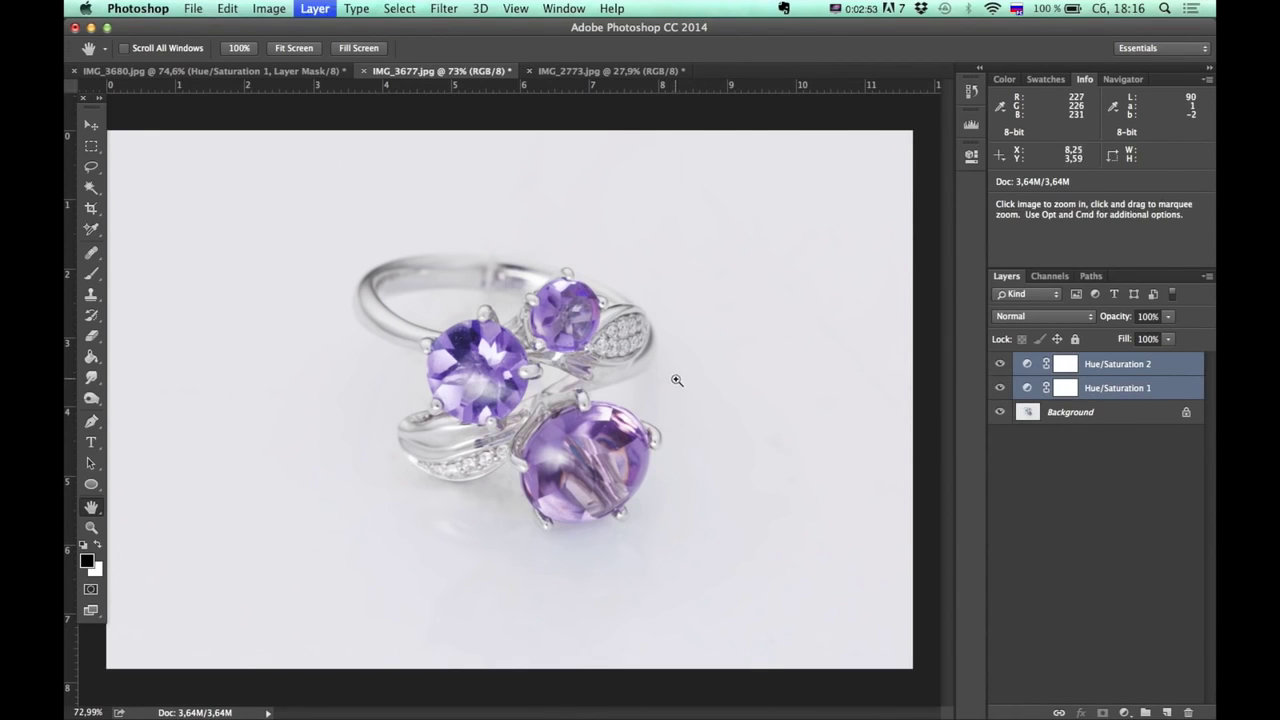
left_click(1102, 712, "alt")
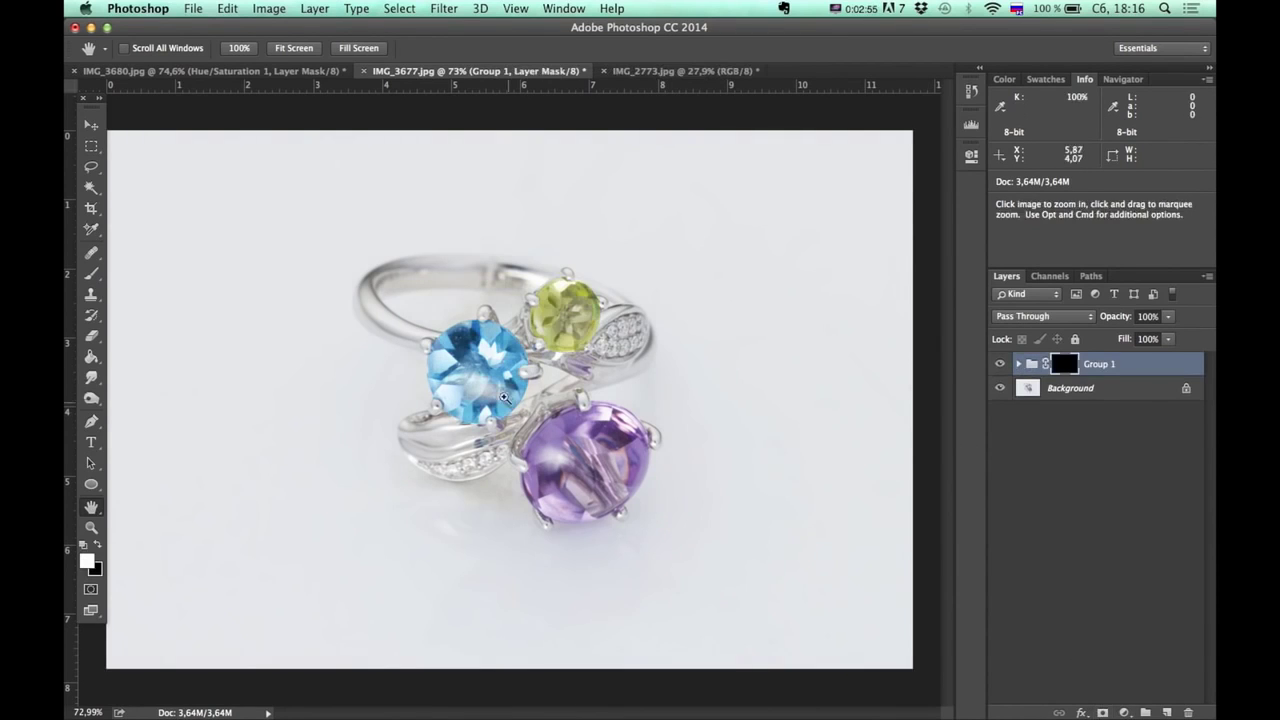
Step: Paint white on the mask with the Brush over the blue stone and the small top stone
left_click_drag(480, 385, 530, 385)
key("b")
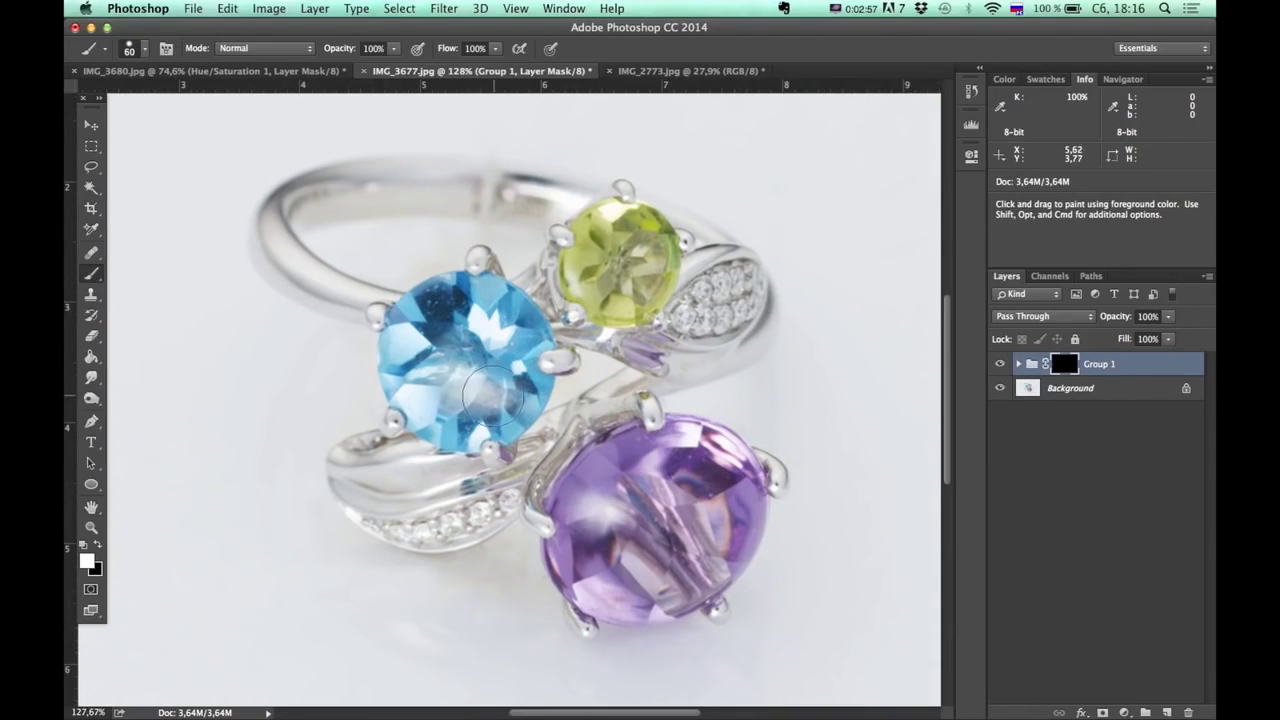
mouse_move(478, 383)
left_mouse_down()
mouse_move(467, 339)
mouse_move(447, 359)
mouse_move(430, 339)
mouse_move(419, 357)
mouse_move(435, 419)
mouse_move(470, 435)
mouse_move(524, 400)
mouse_move(515, 410)
mouse_move(530, 350)
mouse_move(492, 367)
mouse_move(445, 439)
mouse_move(524, 409)
mouse_move(537, 339)
mouse_move(402, 357)
mouse_move(415, 403)
left_mouse_up()
mouse_move(433, 425)
left_mouse_down()
mouse_move(524, 422)
mouse_move(531, 340)
mouse_move(514, 322)
mouse_move(412, 322)
mouse_move(502, 295)
mouse_move(456, 283)
mouse_move(412, 305)
mouse_move(391, 337)
mouse_move(472, 280)
mouse_move(412, 312)
mouse_move(427, 405)
left_mouse_up()
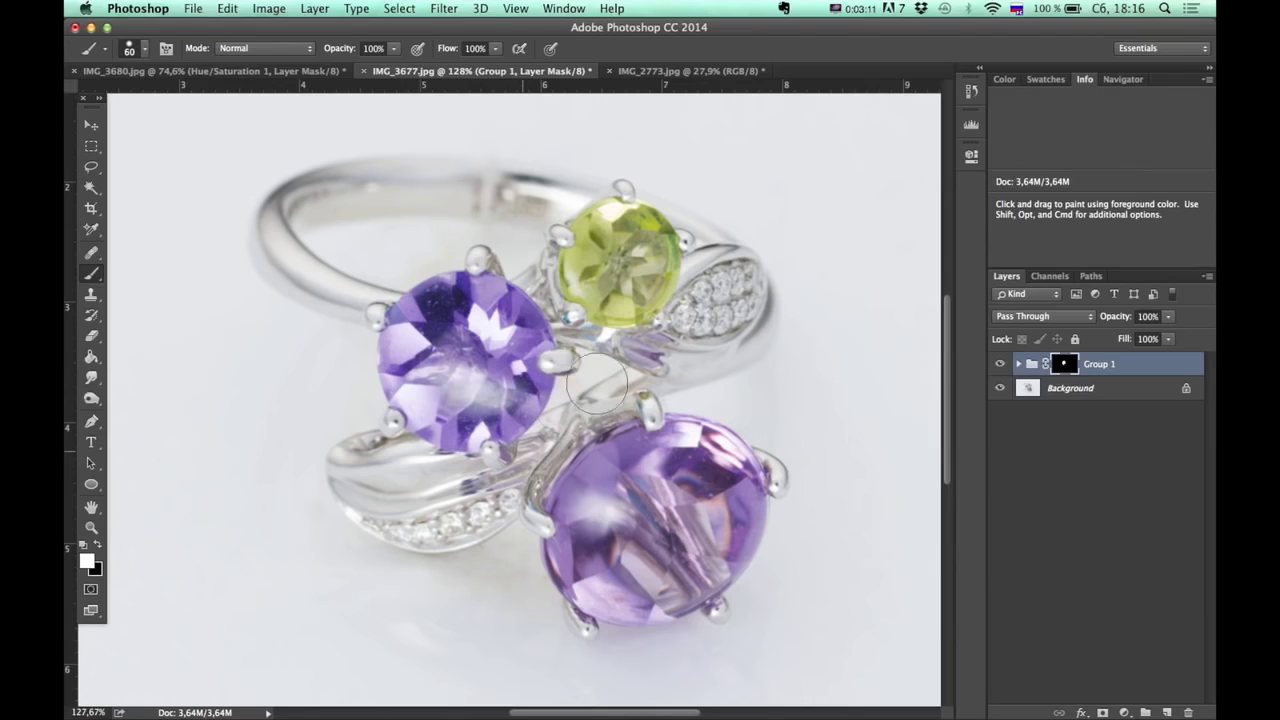
mouse_move(612, 288)
left_mouse_down()
mouse_move(646, 280)
mouse_move(646, 296)
mouse_move(636, 258)
mouse_move(581, 262)
mouse_move(605, 322)
left_mouse_up()
mouse_move(655, 255)
left_mouse_down()
mouse_move(582, 228)
mouse_move(665, 270)
mouse_move(665, 242)
mouse_move(605, 216)
mouse_move(570, 280)
mouse_move(562, 337)
mouse_move(620, 350)
mouse_move(632, 340)
mouse_move(545, 430)
left_mouse_up()
left_click_drag(588, 222, 648, 217)
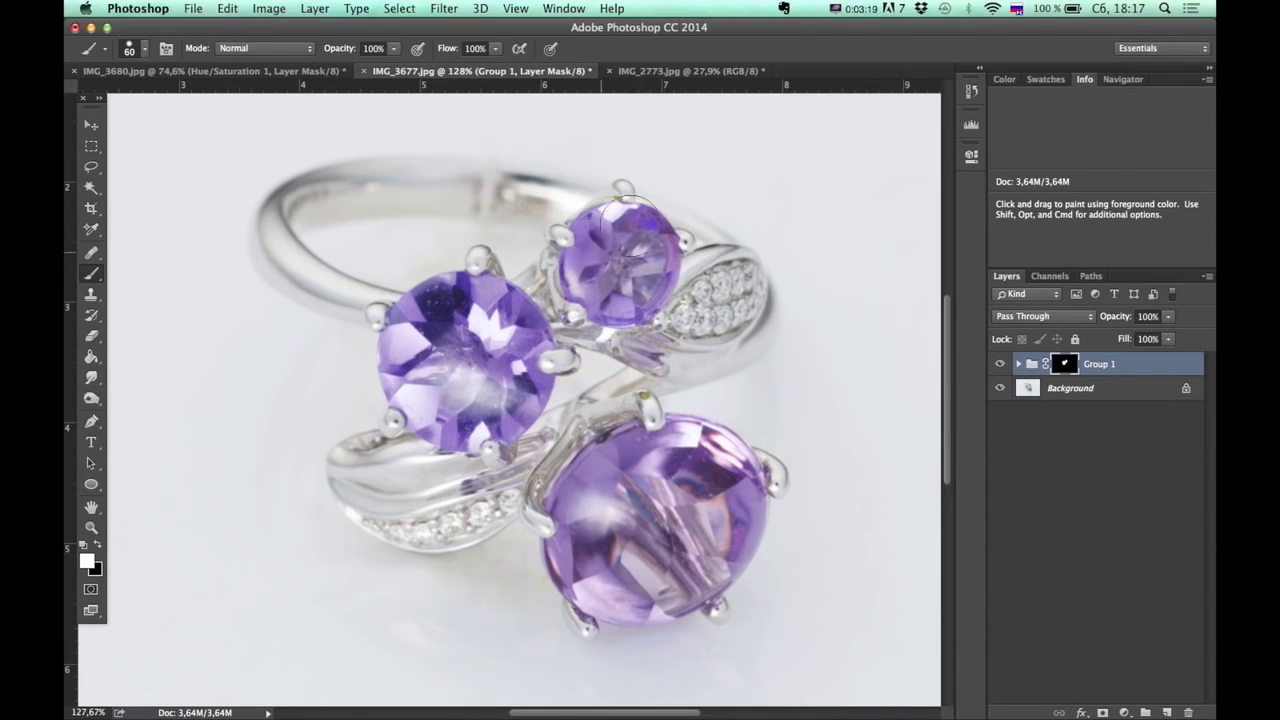
Step: Fit the whole ring on screen and toggle the group to compare before and after
key("h")
key("super+0")
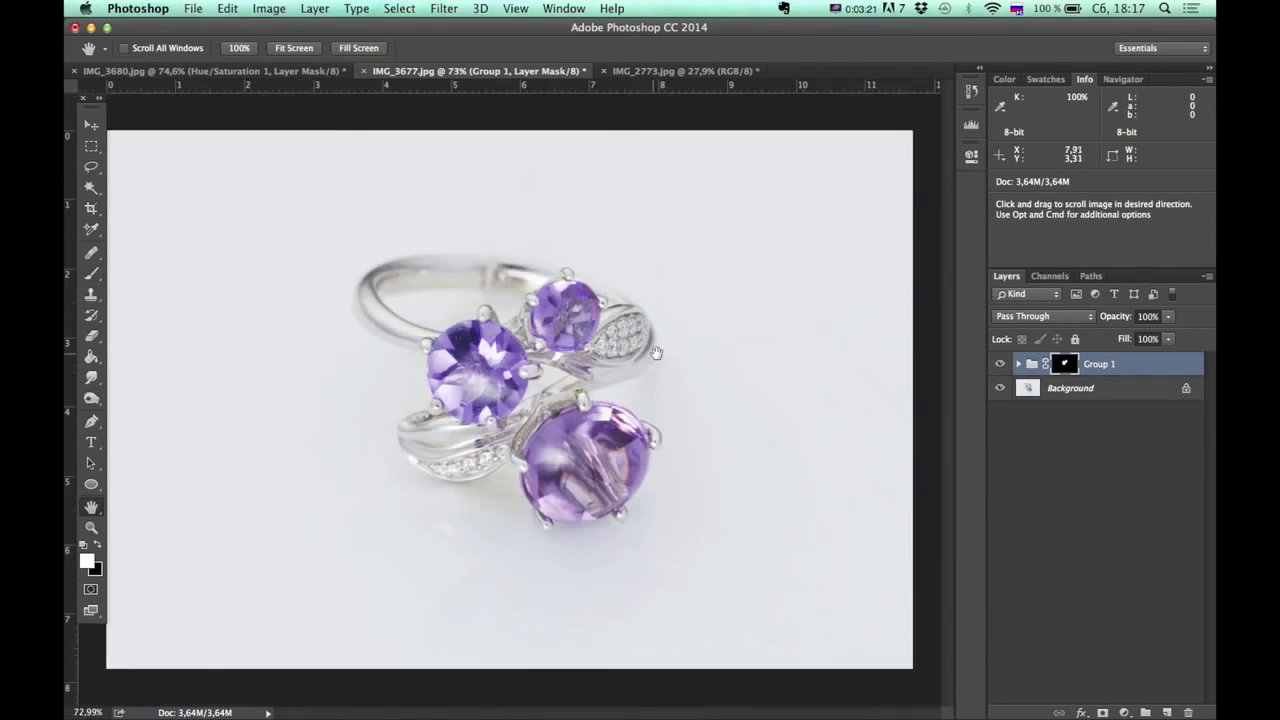
left_click(998, 364)
left_click(998, 364)
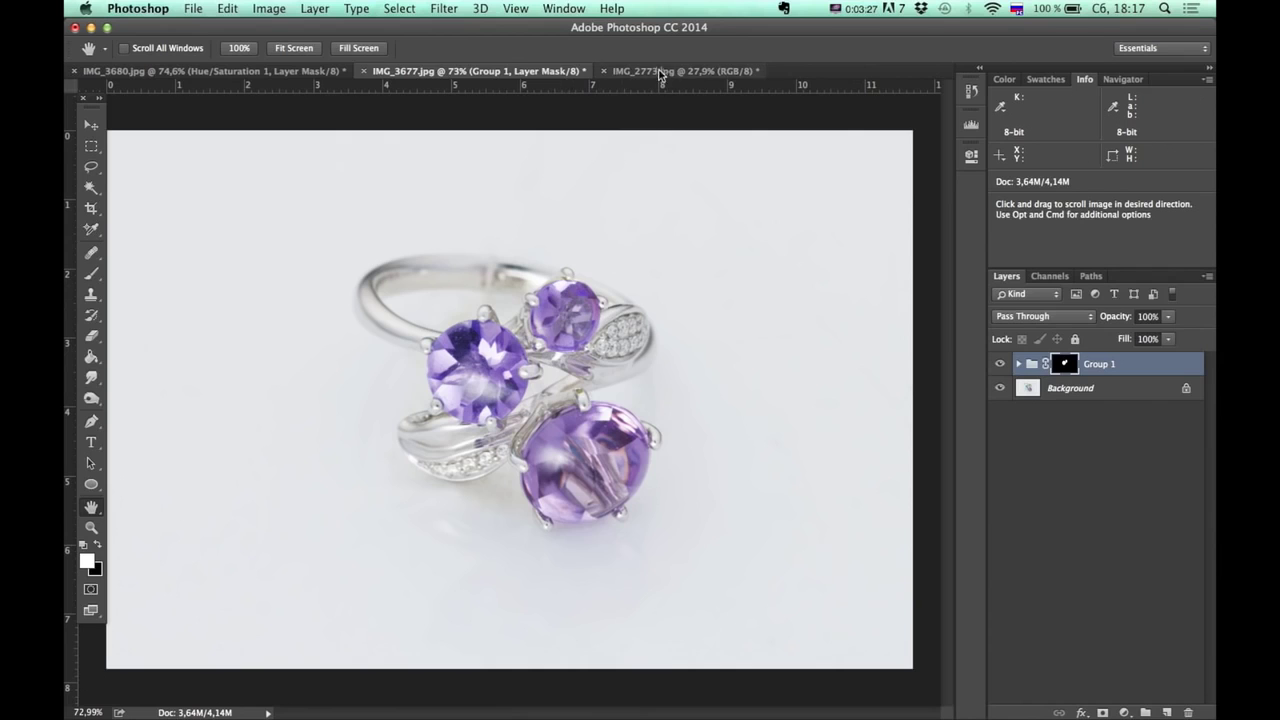
Step: On IMG_2773, place Color Sampler points on the front and back cups (151/163/174, 177/184/190)
left_click(675, 71)
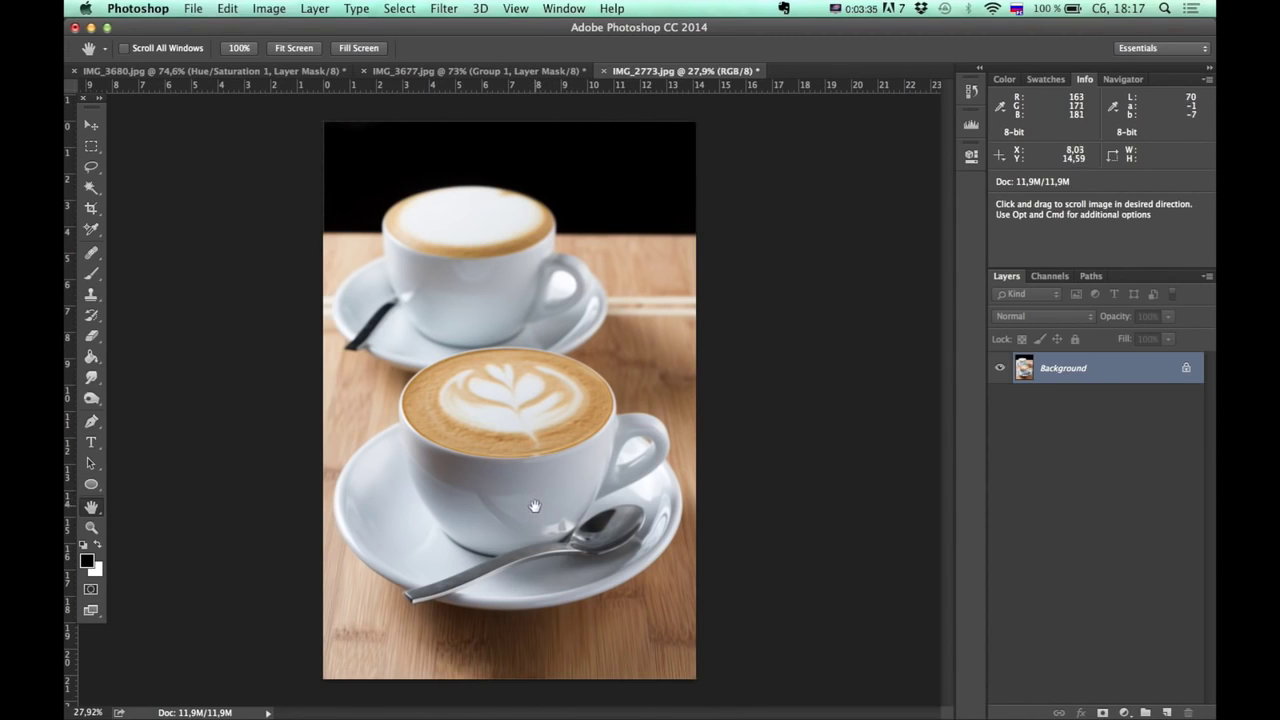
key("super+plus")
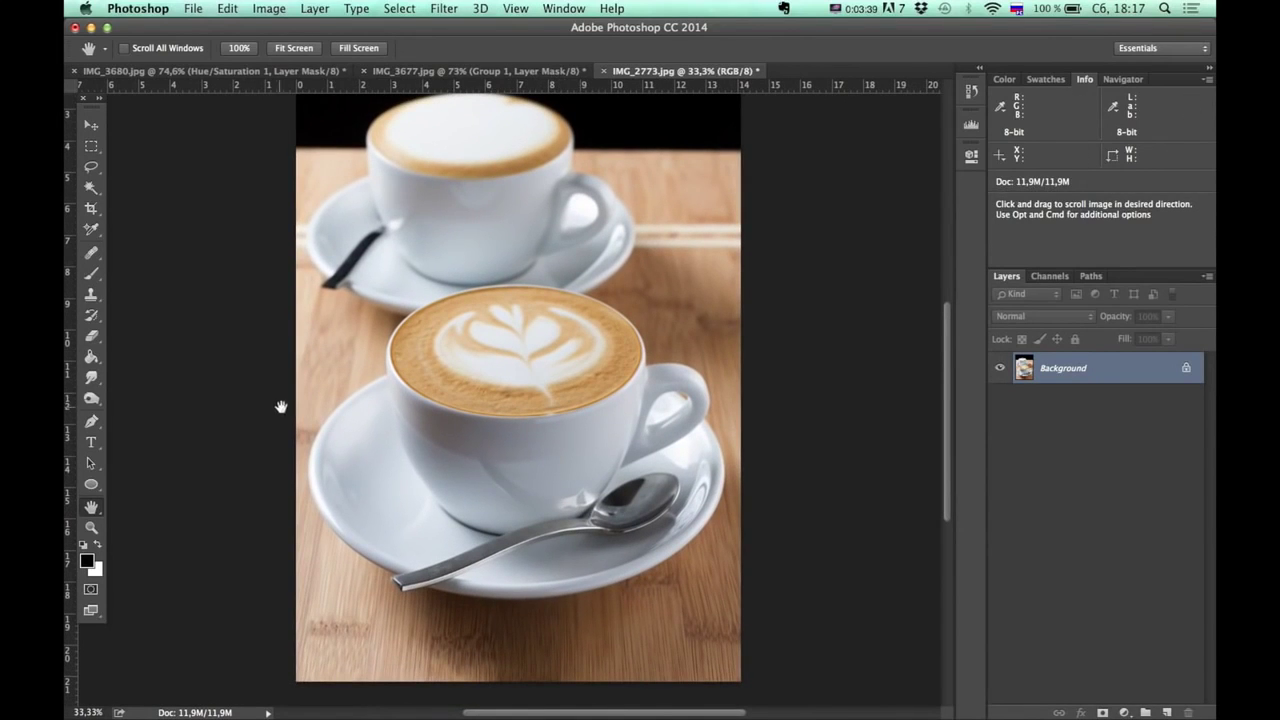
right_click(100, 231)
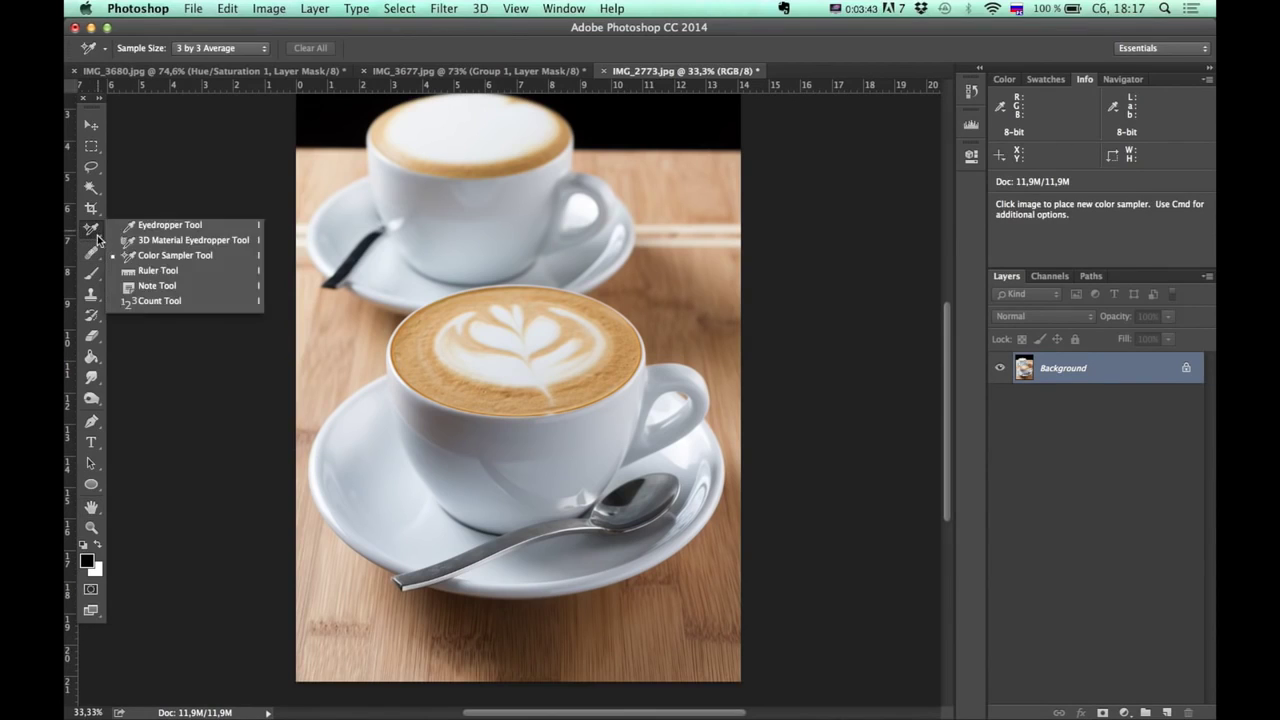
left_click(157, 253)
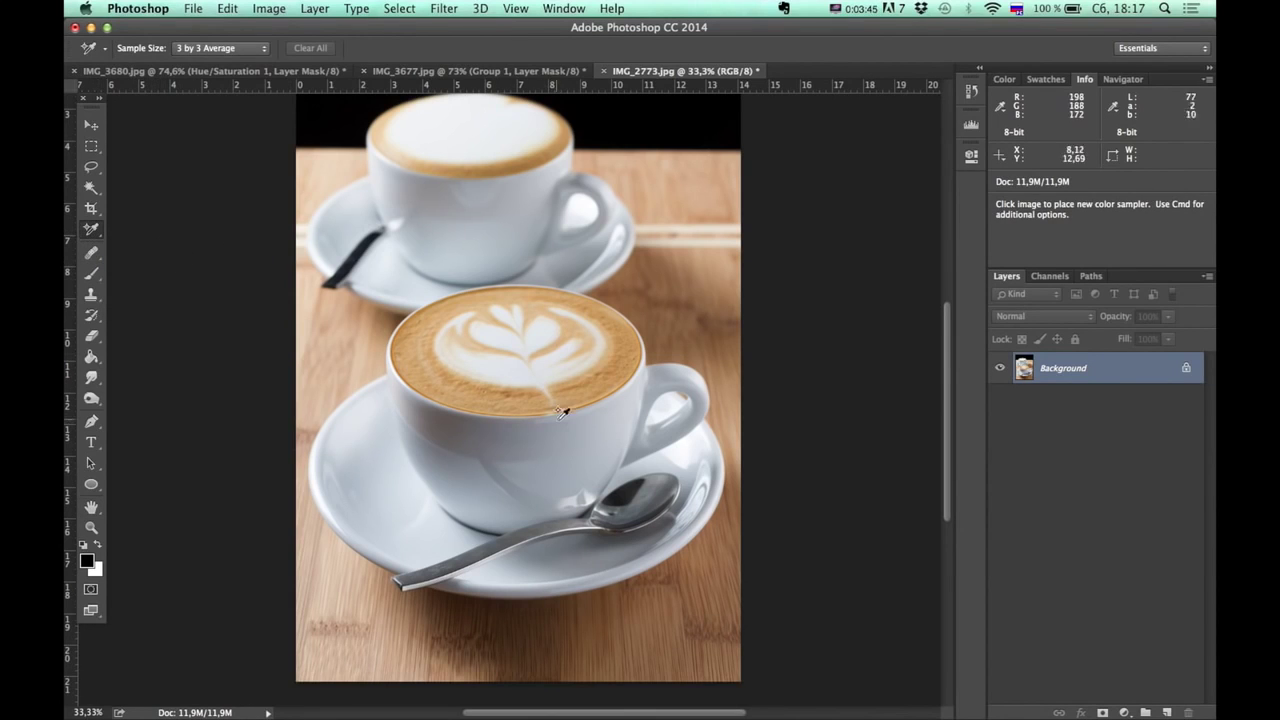
left_click(466, 487)
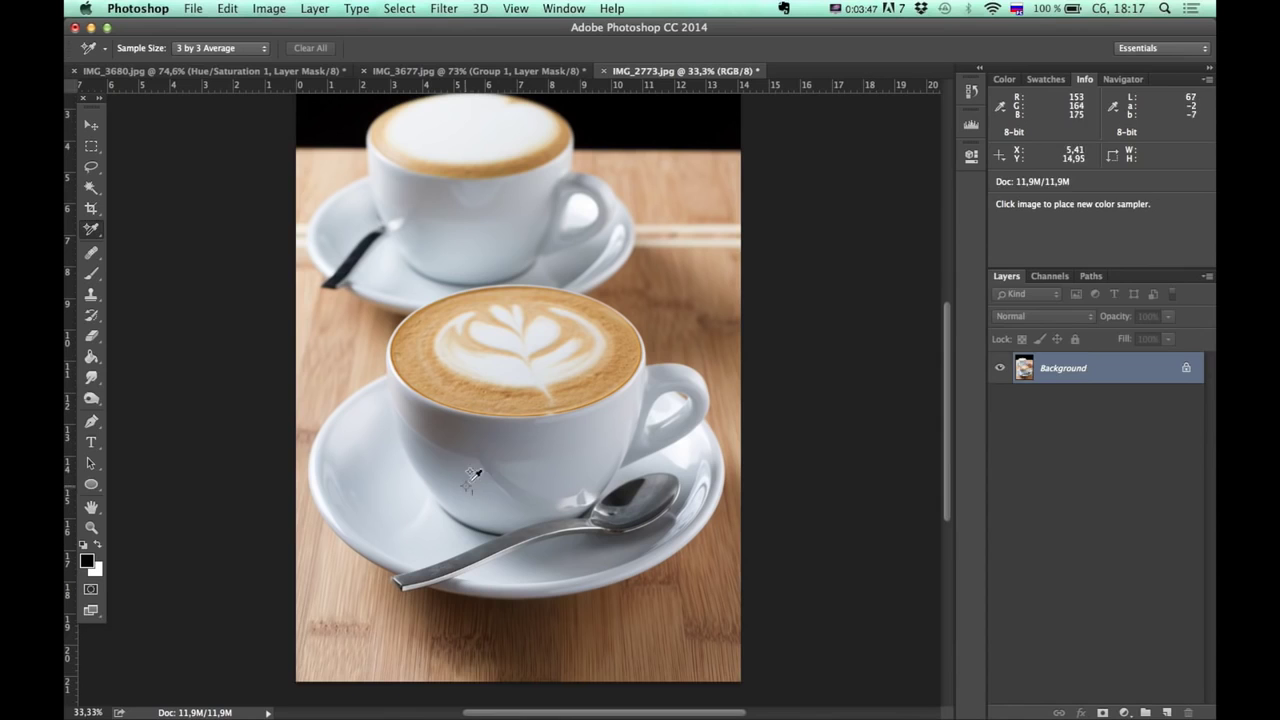
left_click(527, 225)
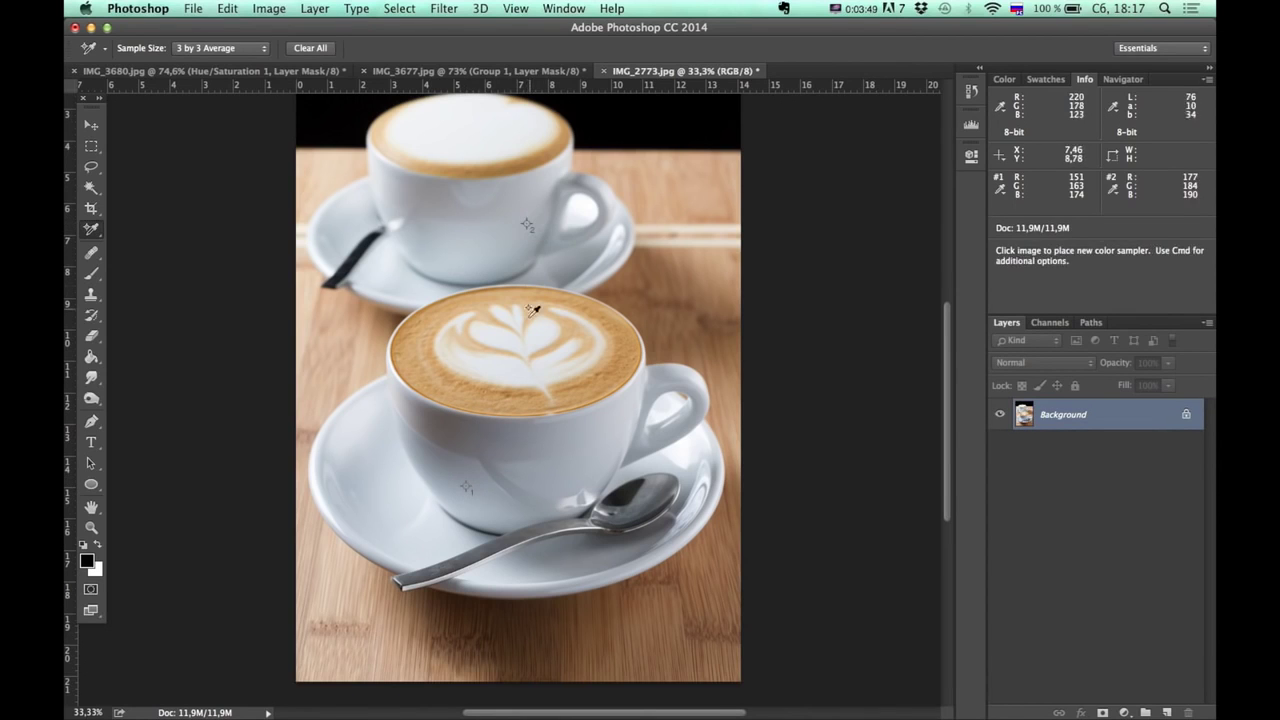
key("h")
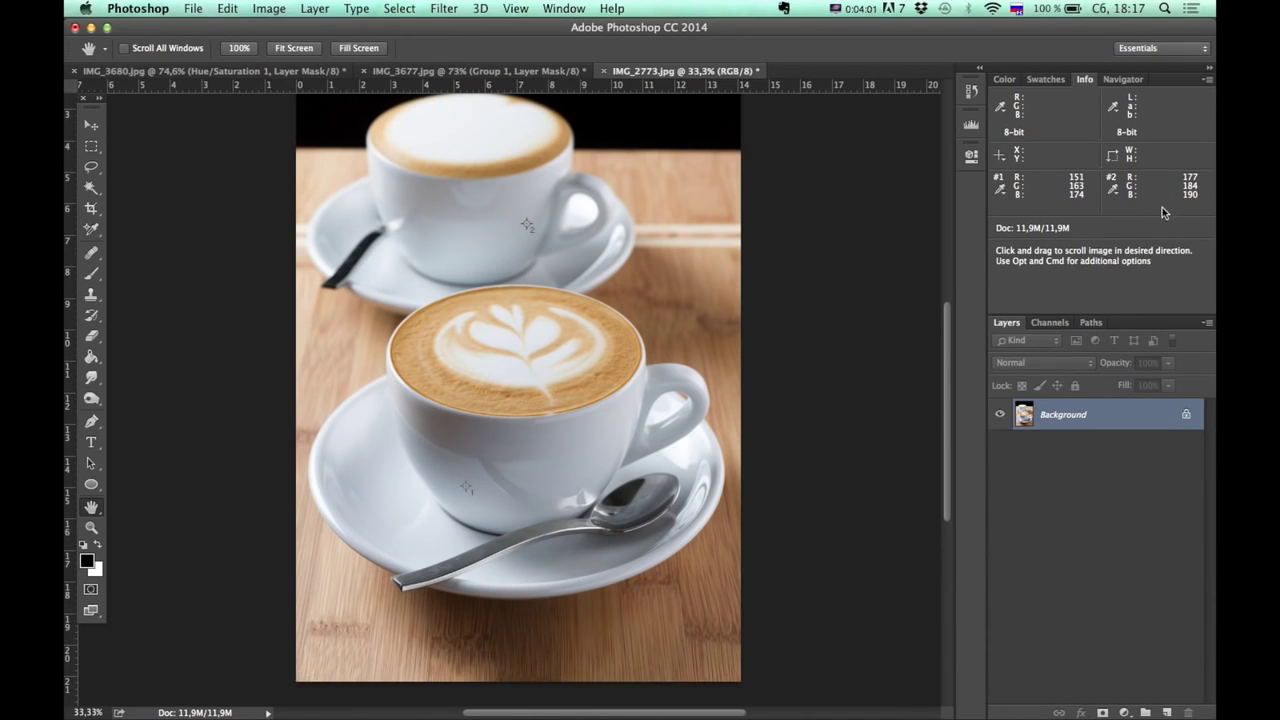
Step: Add a Hue/Saturation layer and drag on the front cup with the targeted hand to pick its cyan tones
left_click(1124, 712)
left_click(1150, 558)
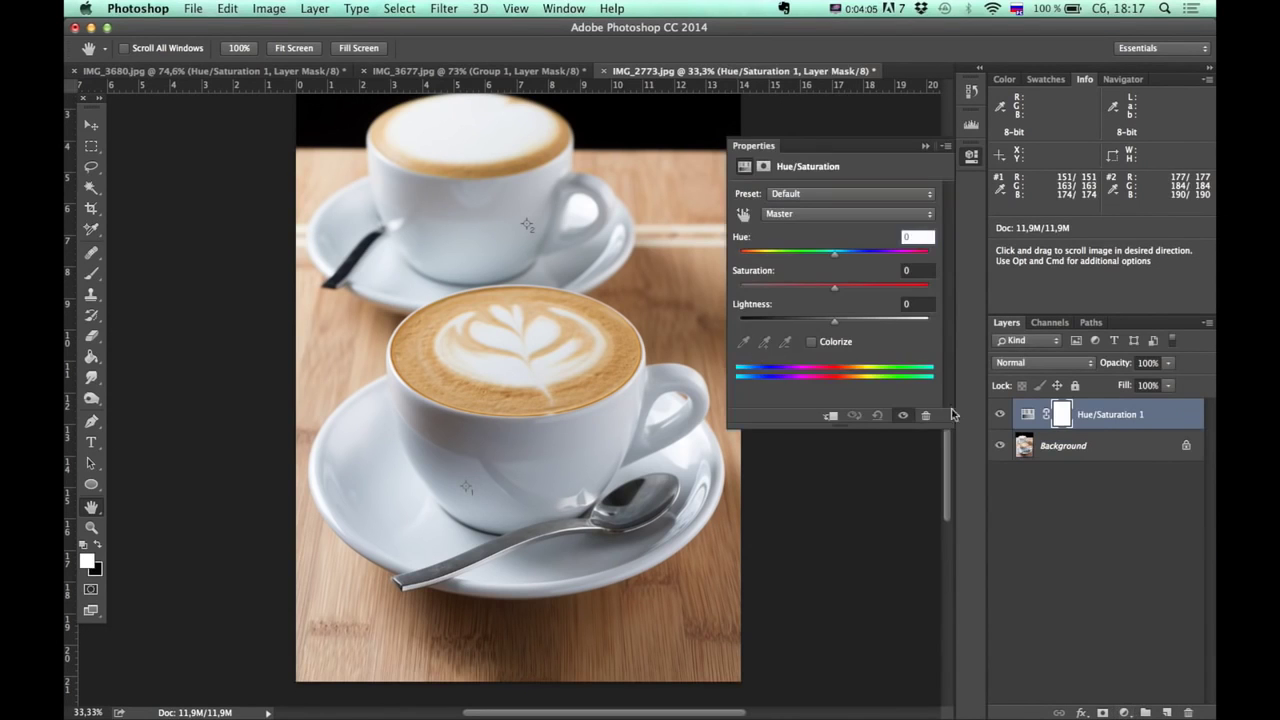
left_click(743, 216)
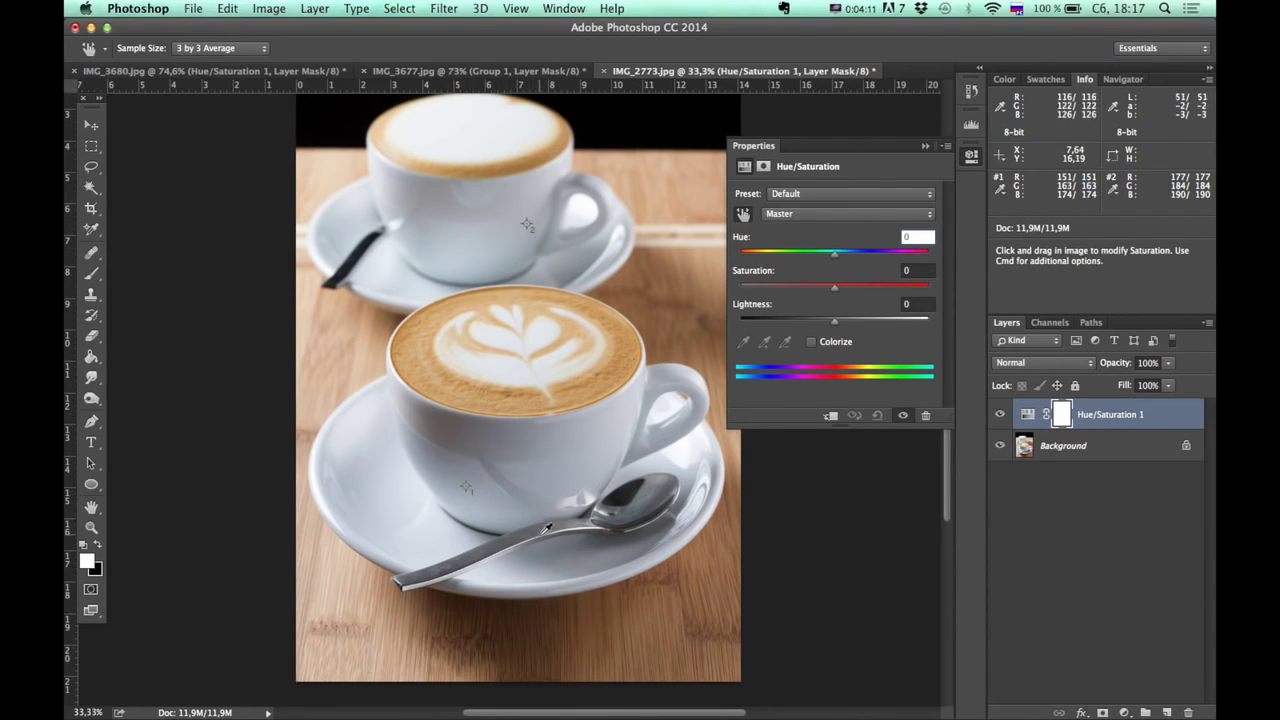
left_click_drag(497, 494, 387, 517)
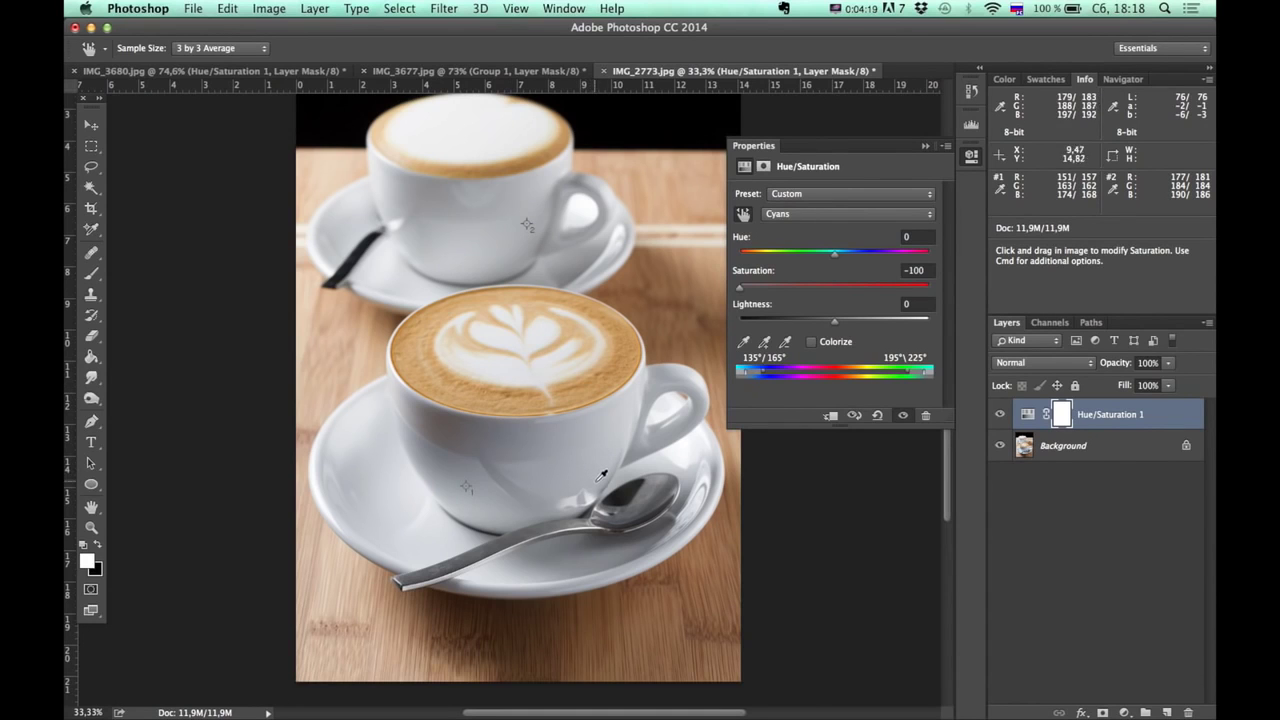
Step: Widen the affected range toward blues and set its saturation to -100, neutralising the cups
left_click_drag(742, 291, 970, 289)
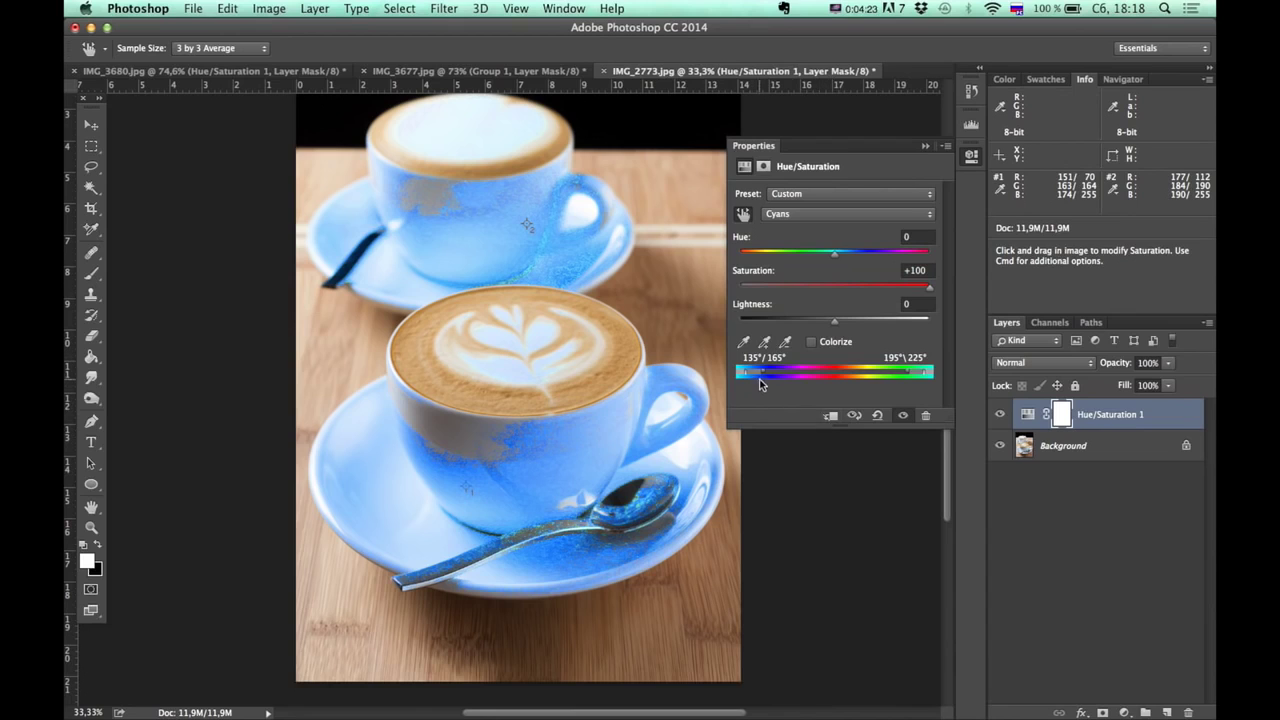
left_click_drag(763, 376, 759, 376)
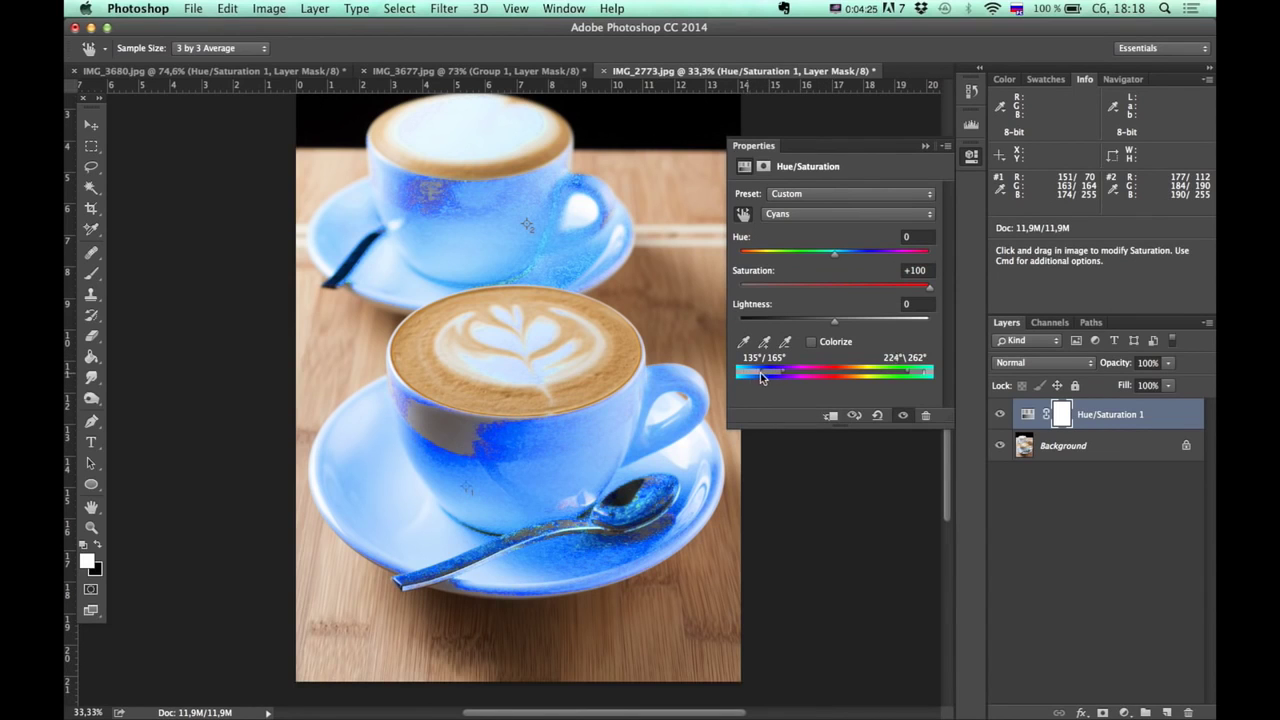
left_click_drag(765, 376, 792, 373)
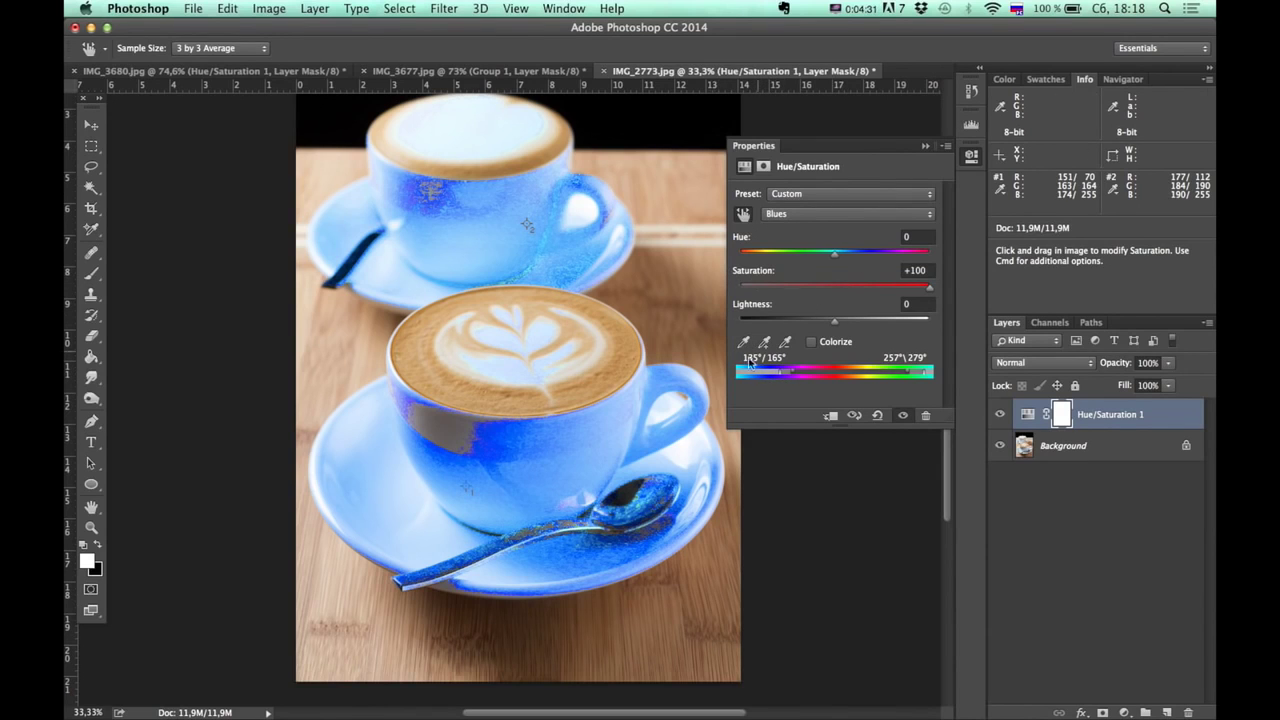
left_click_drag(922, 291, 740, 290)
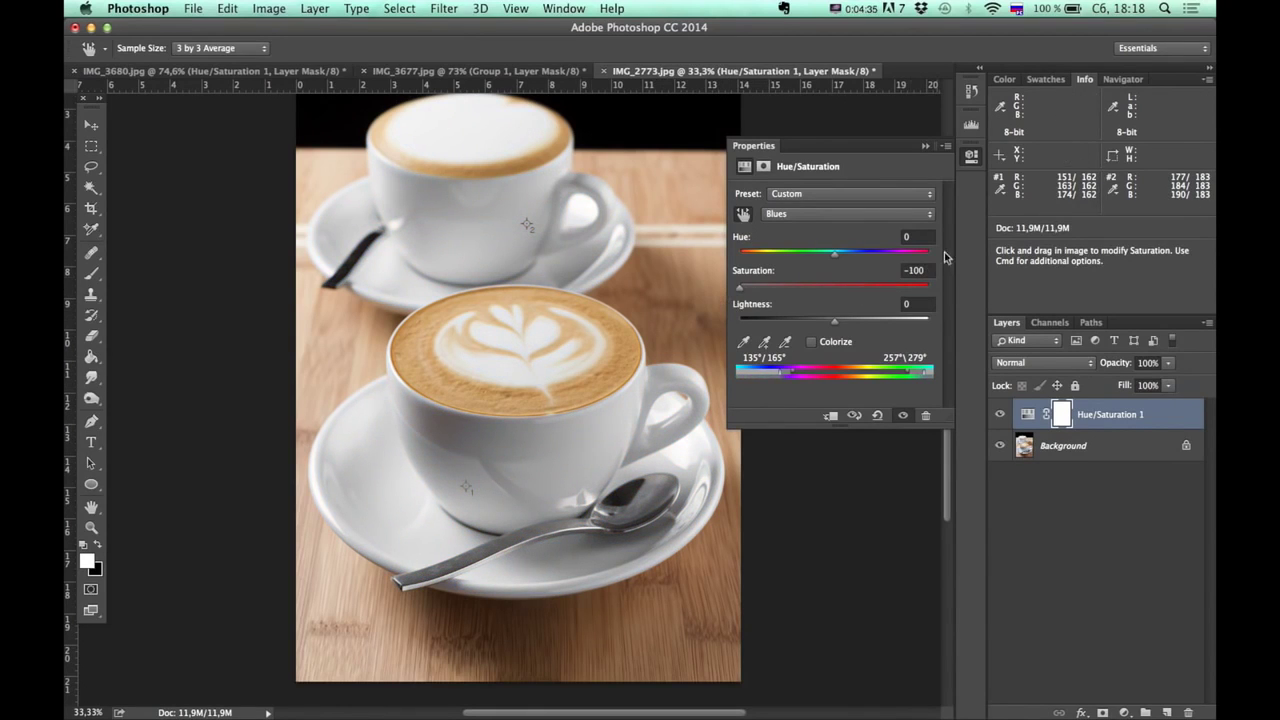
Step: Close Properties and toggle Hue/Saturation 1 off and on to compare the cups
left_click(967, 162)
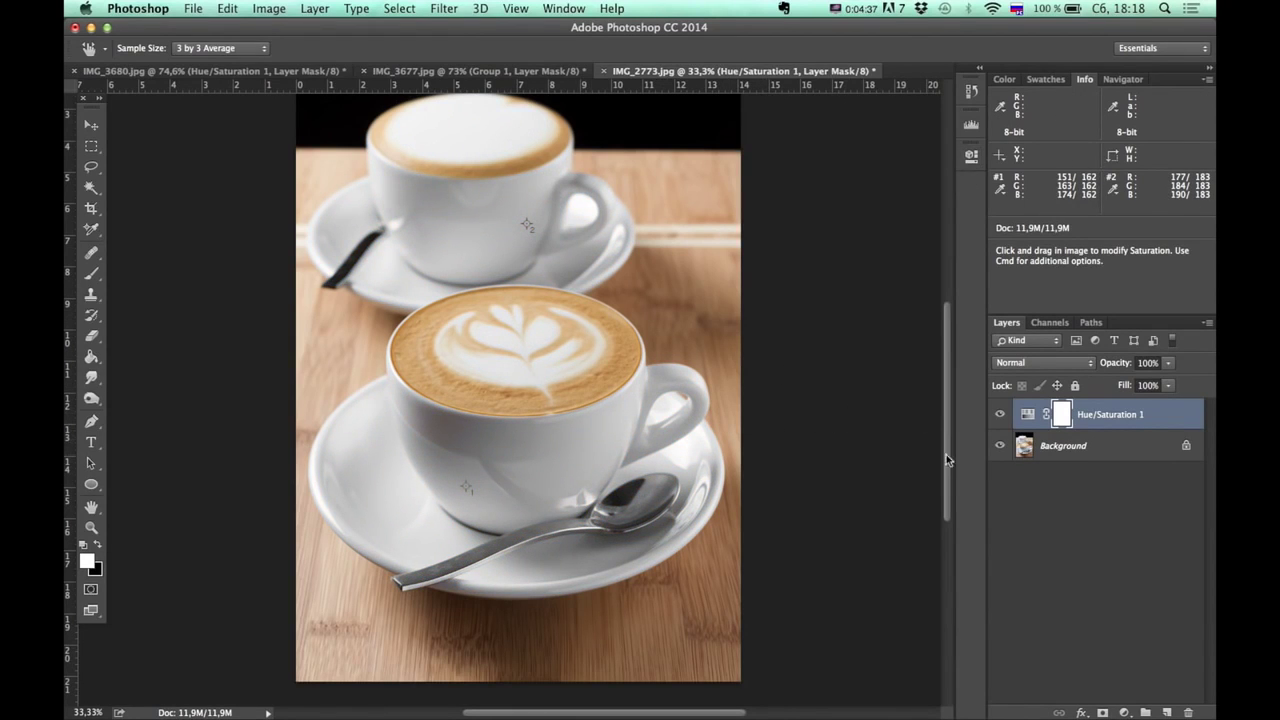
left_click(1000, 415)
left_click(1000, 414)
left_click(1000, 414)
left_click(1000, 414)
Step: Inspect the cup at 100%, toggling the correction and panning around, then fit the photo on screen
key("super+1")
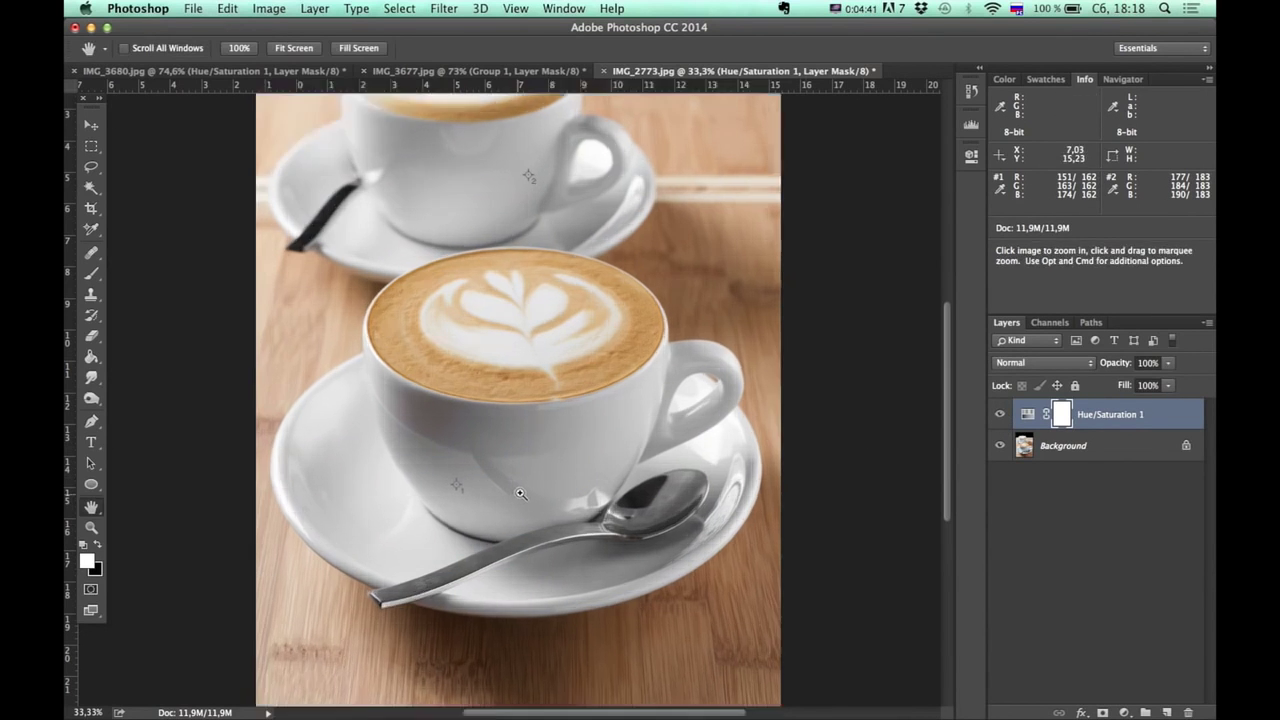
left_click(1000, 415)
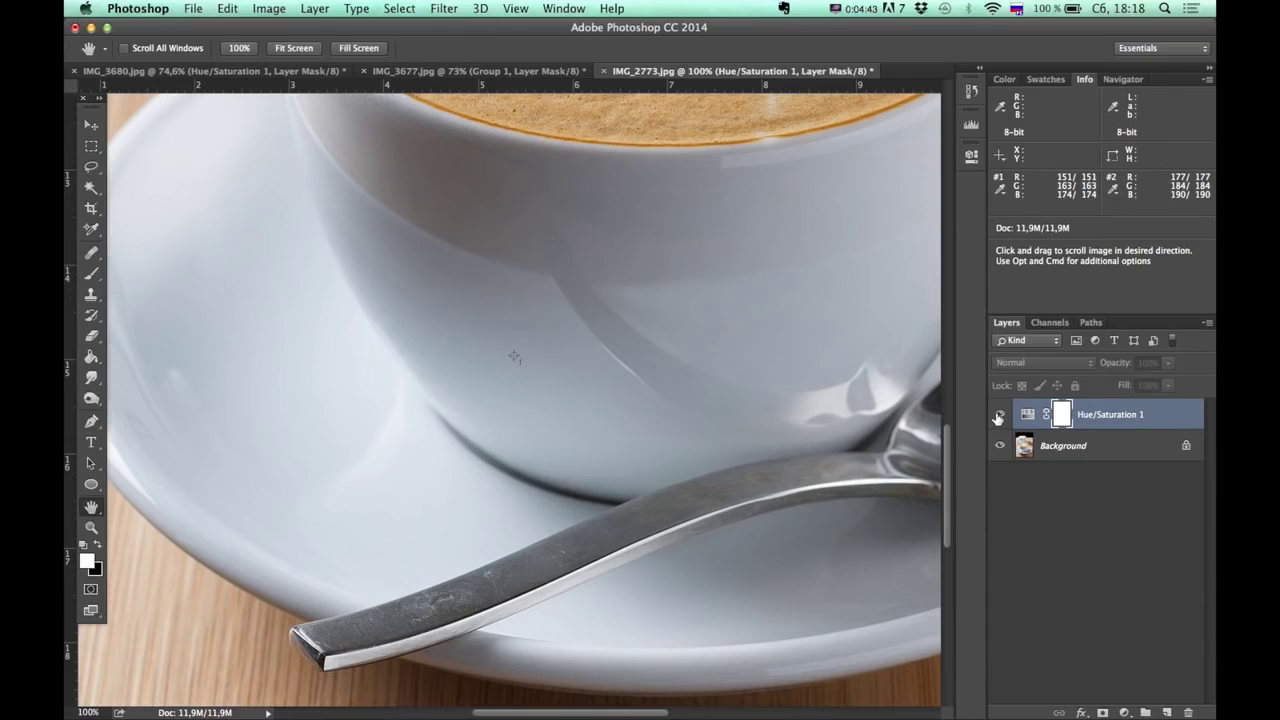
left_click(1000, 415)
left_click(1000, 416)
left_click(1000, 418)
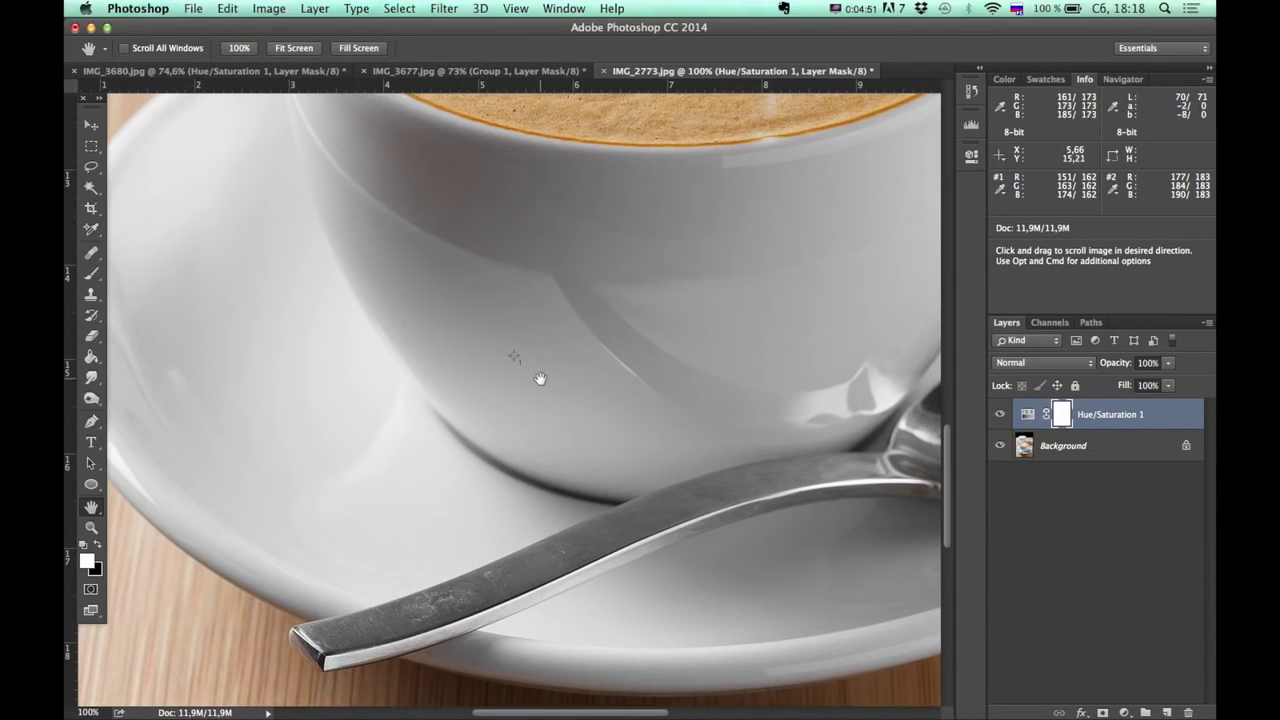
scroll(553, 394, "up", 3)
scroll(553, 394, "right", 5)
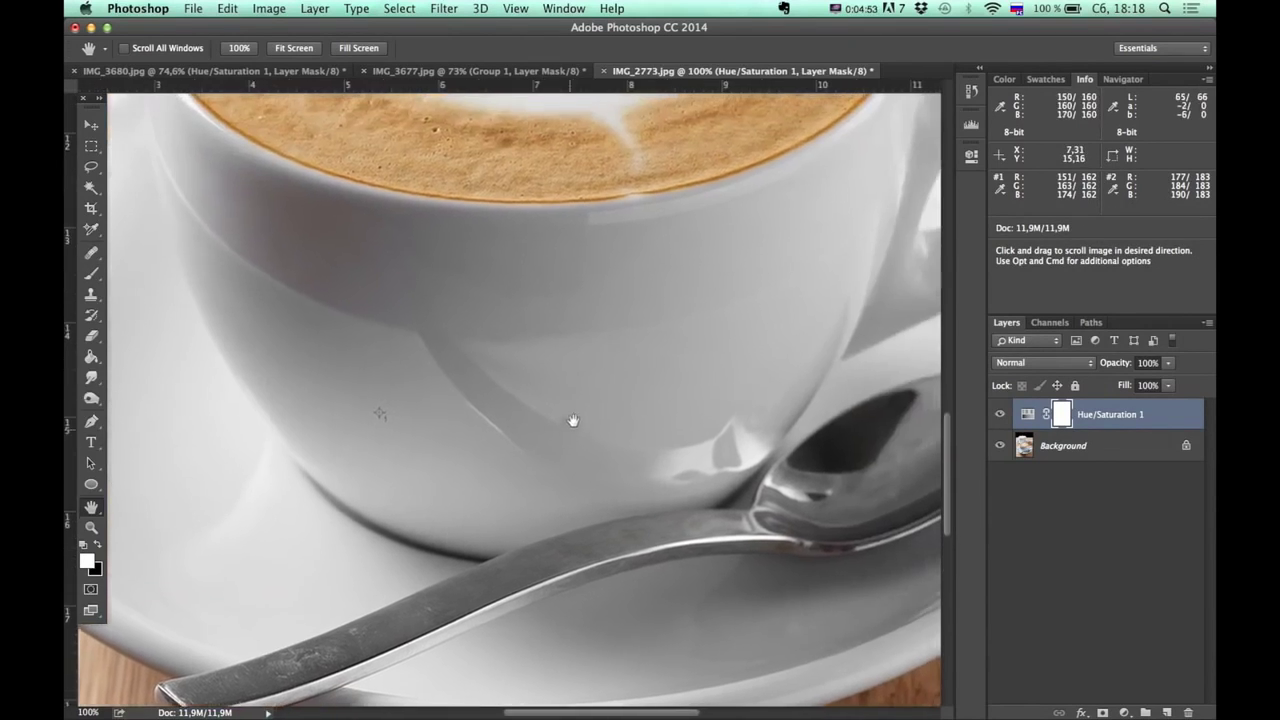
scroll(620, 415, "down", 2)
scroll(620, 415, "left", 5)
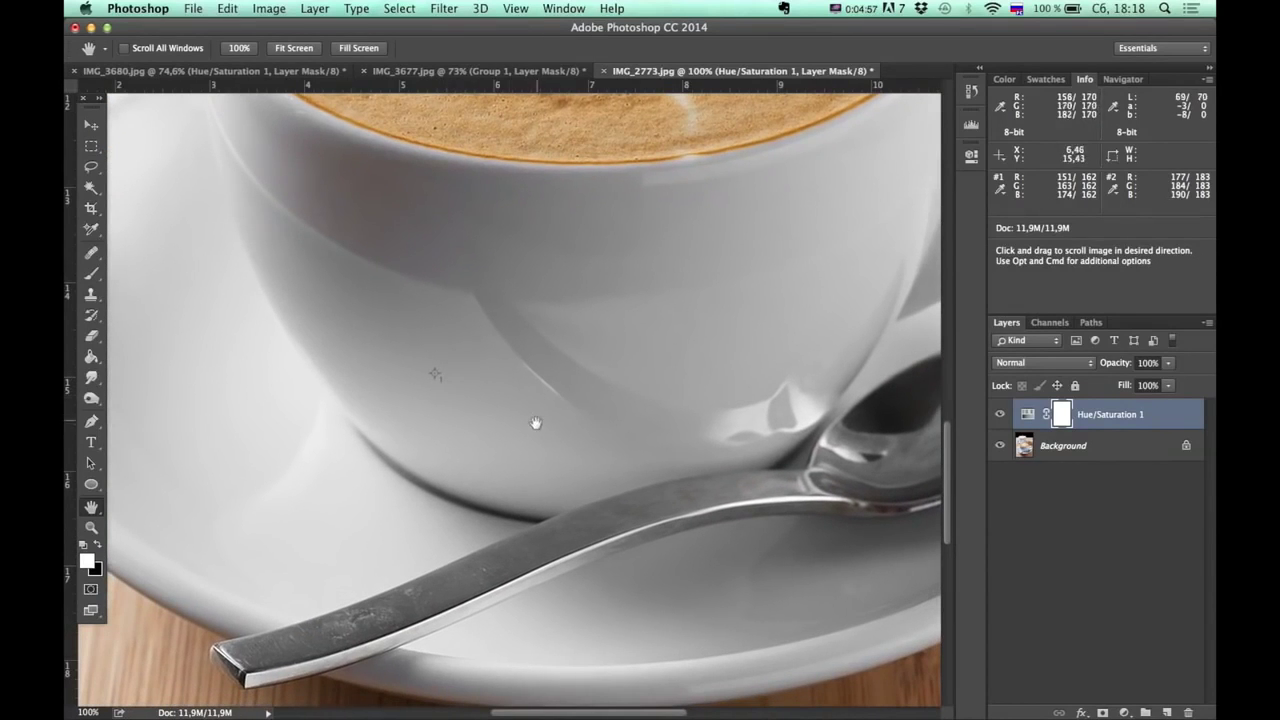
key("super+0")
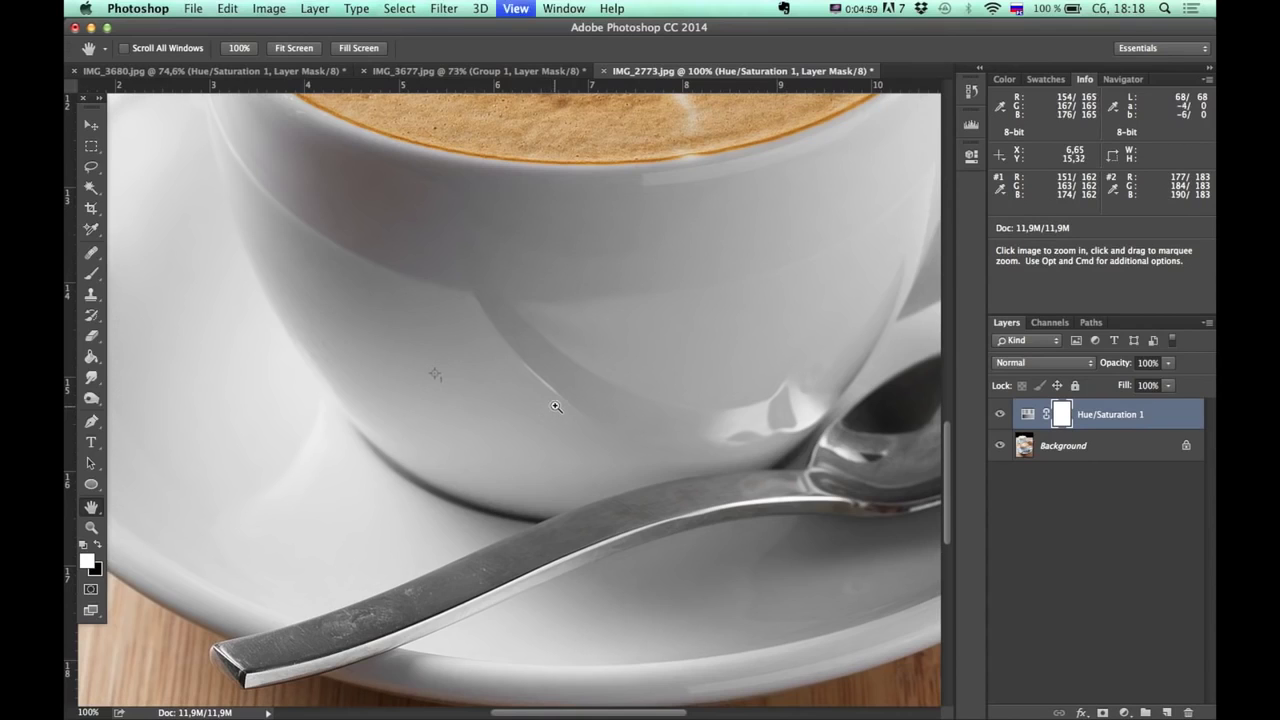